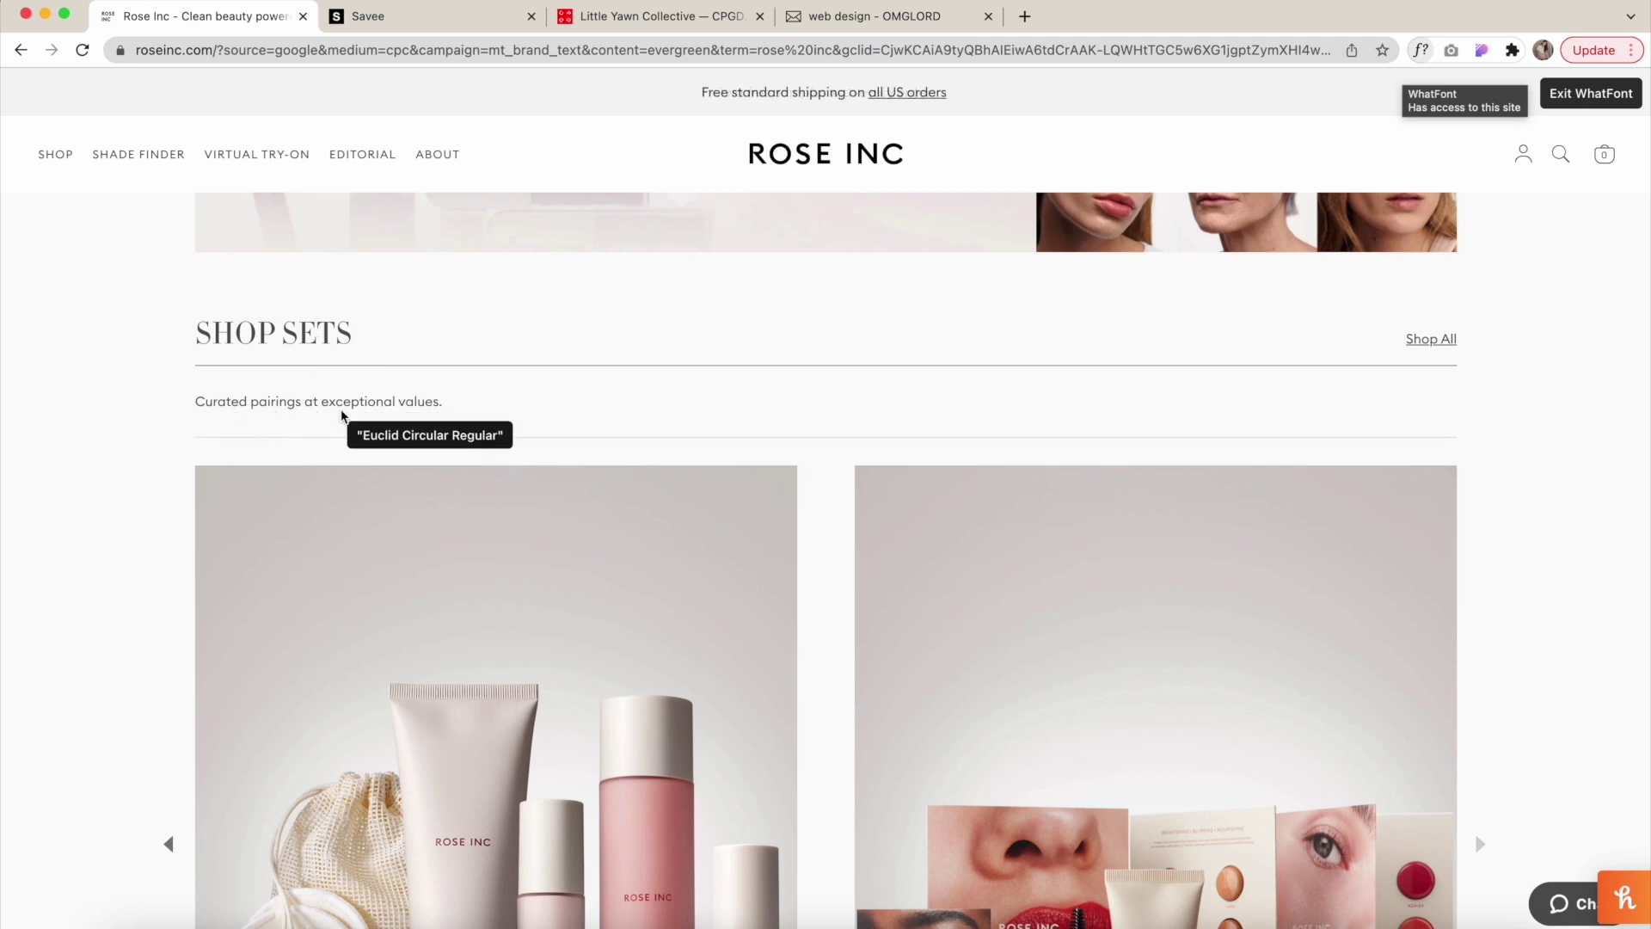
scroll(383, 406, down, 10)
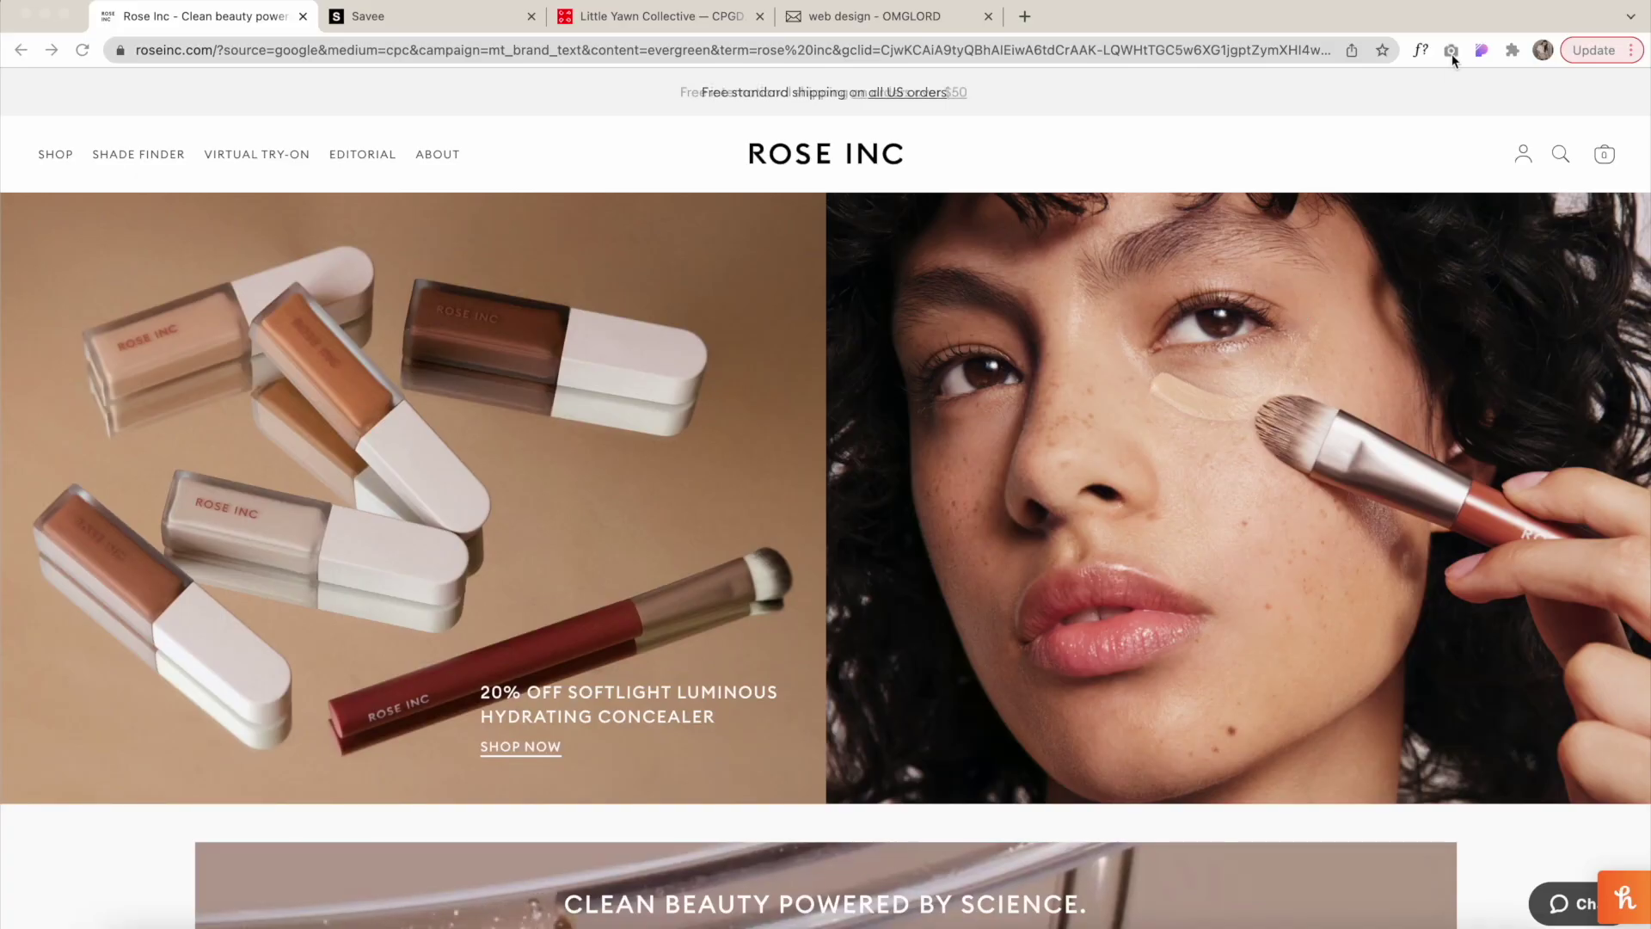
- Capture a full-page screenshot of the Rose Inc homepage with the GoFullPage extension
click(1451, 52)
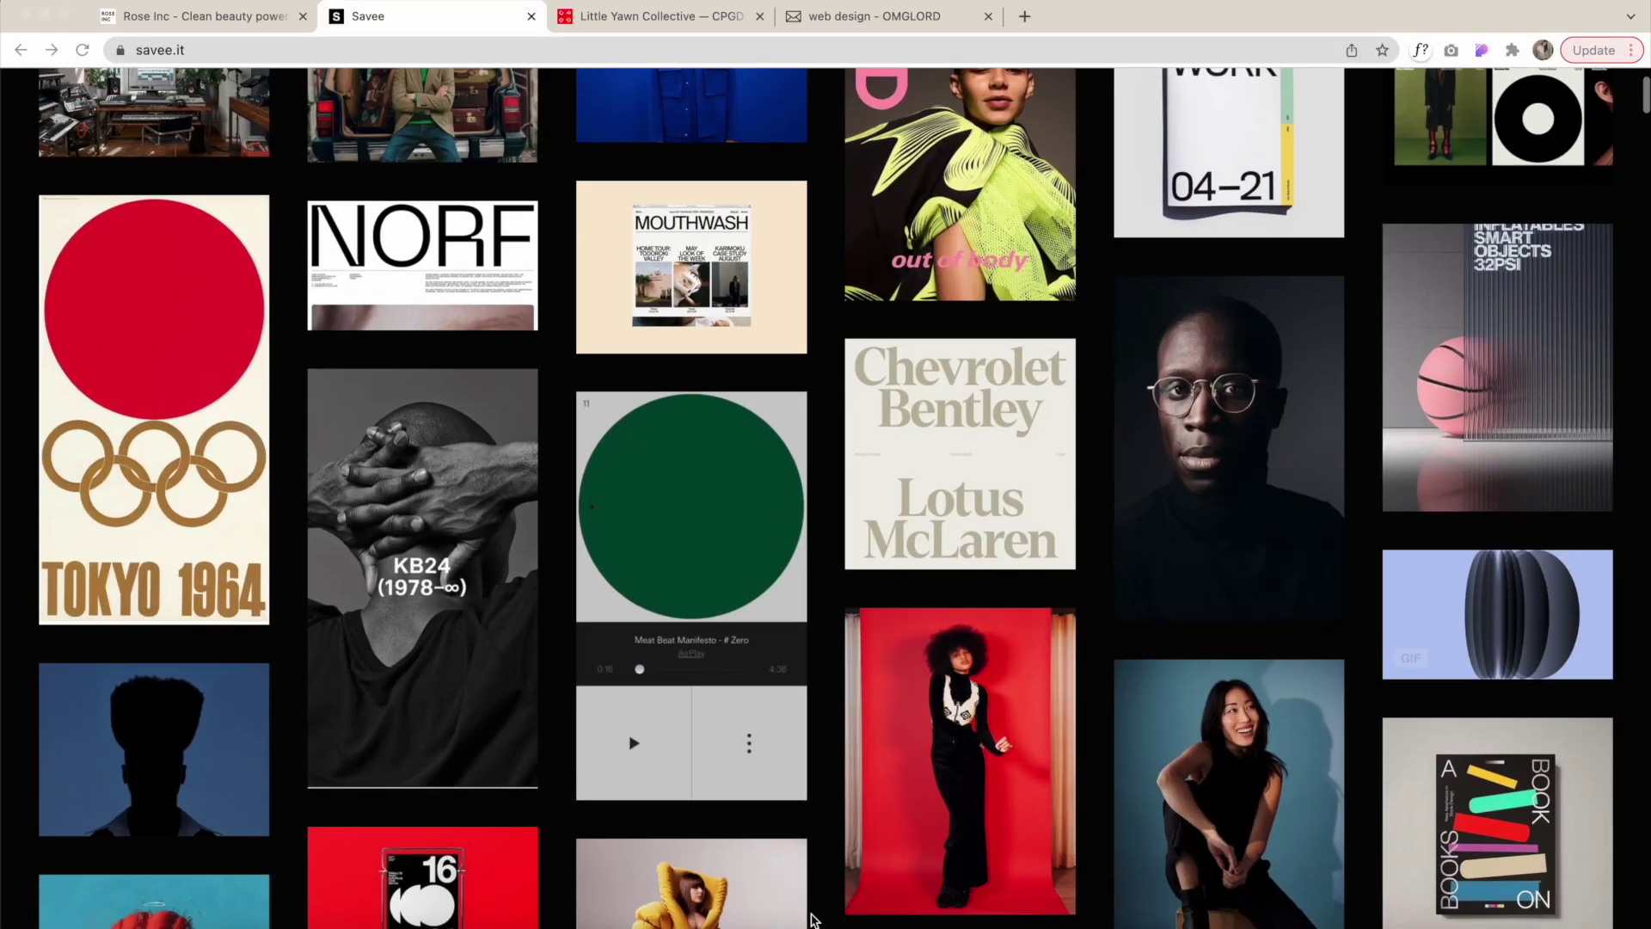
scroll(811, 911, down, 3)
scroll(811, 919, down, 4)
scroll(813, 918, down, 4)
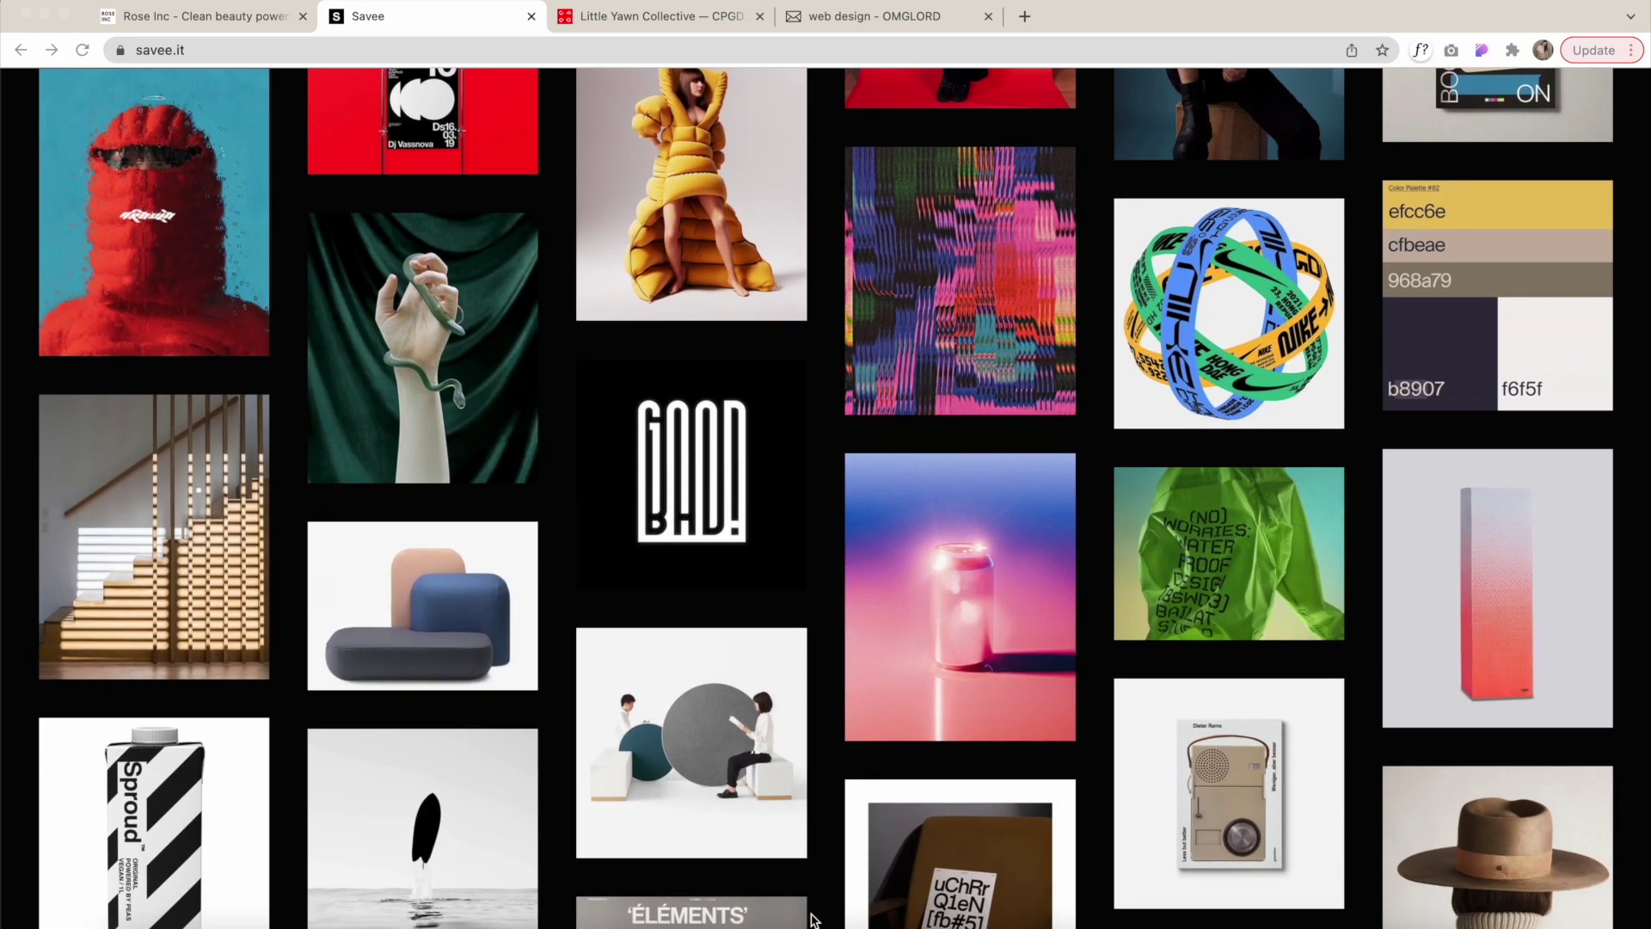
scroll(812, 918, down, 6)
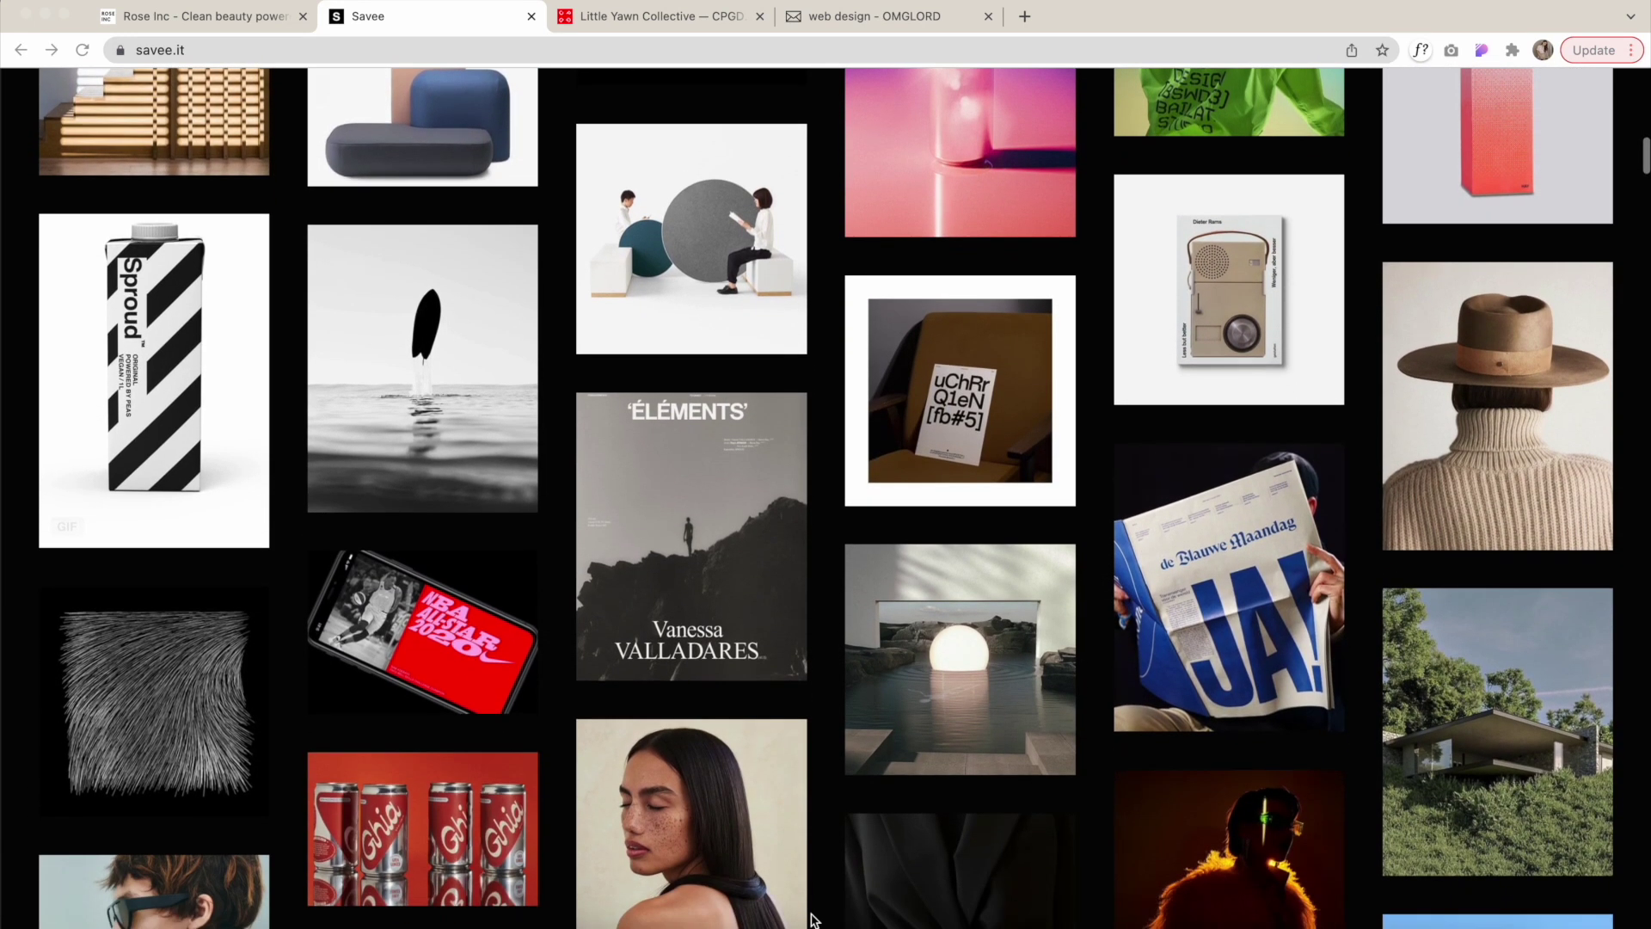
click(705, 528)
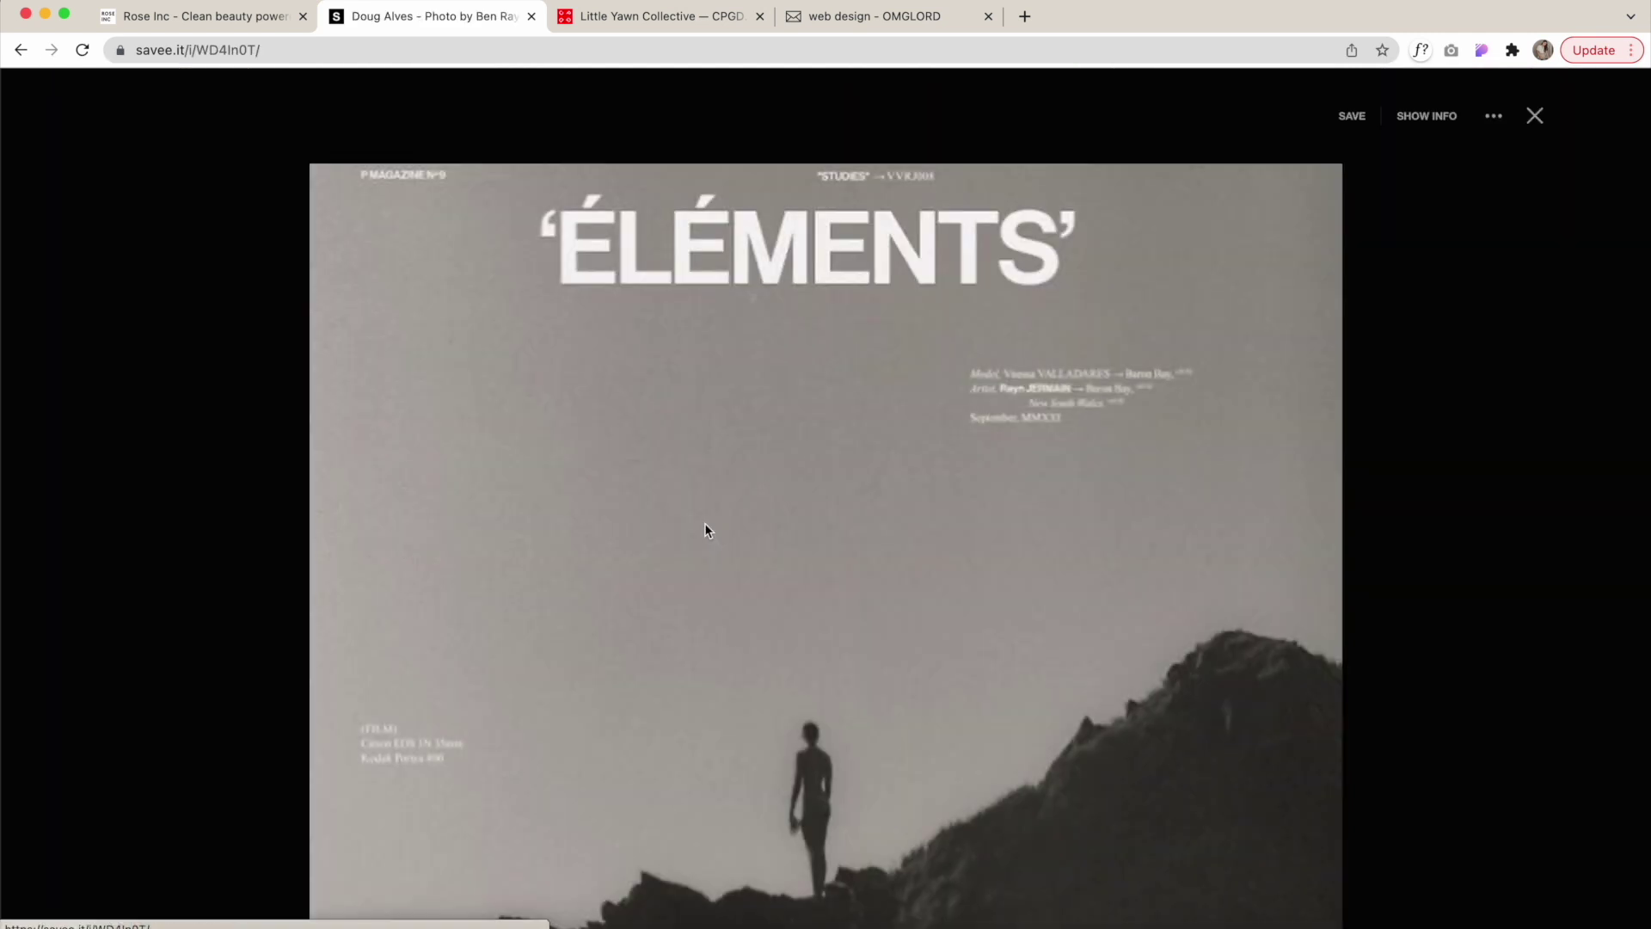
scroll(707, 529, down, 7)
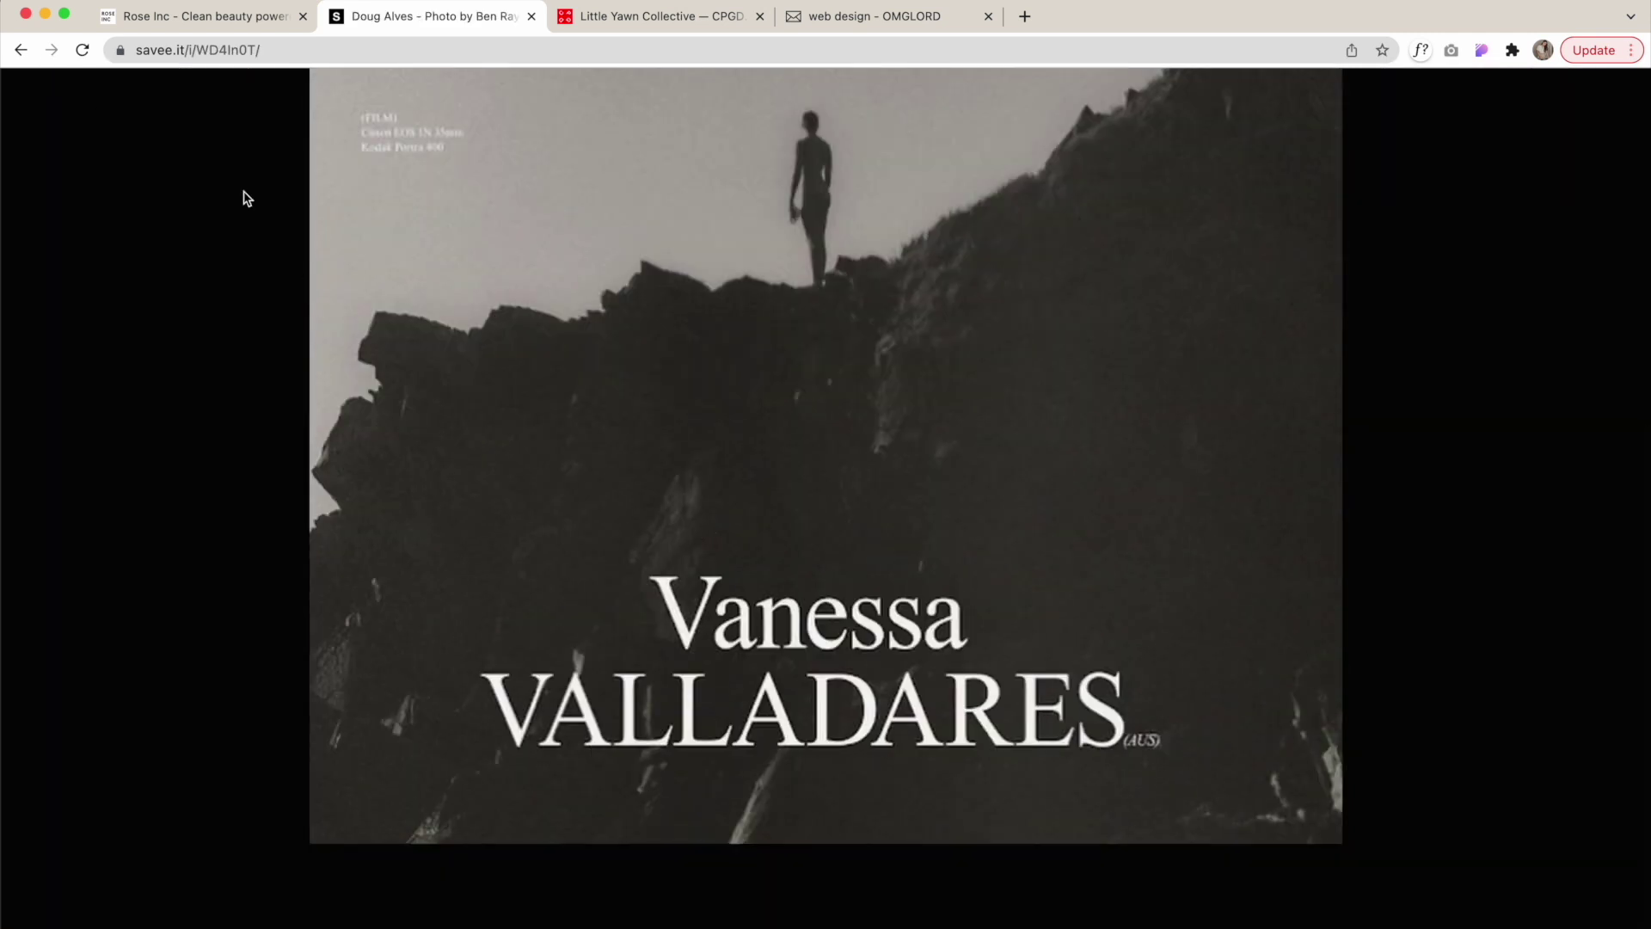
click(21, 53)
scroll(581, 515, down, 6)
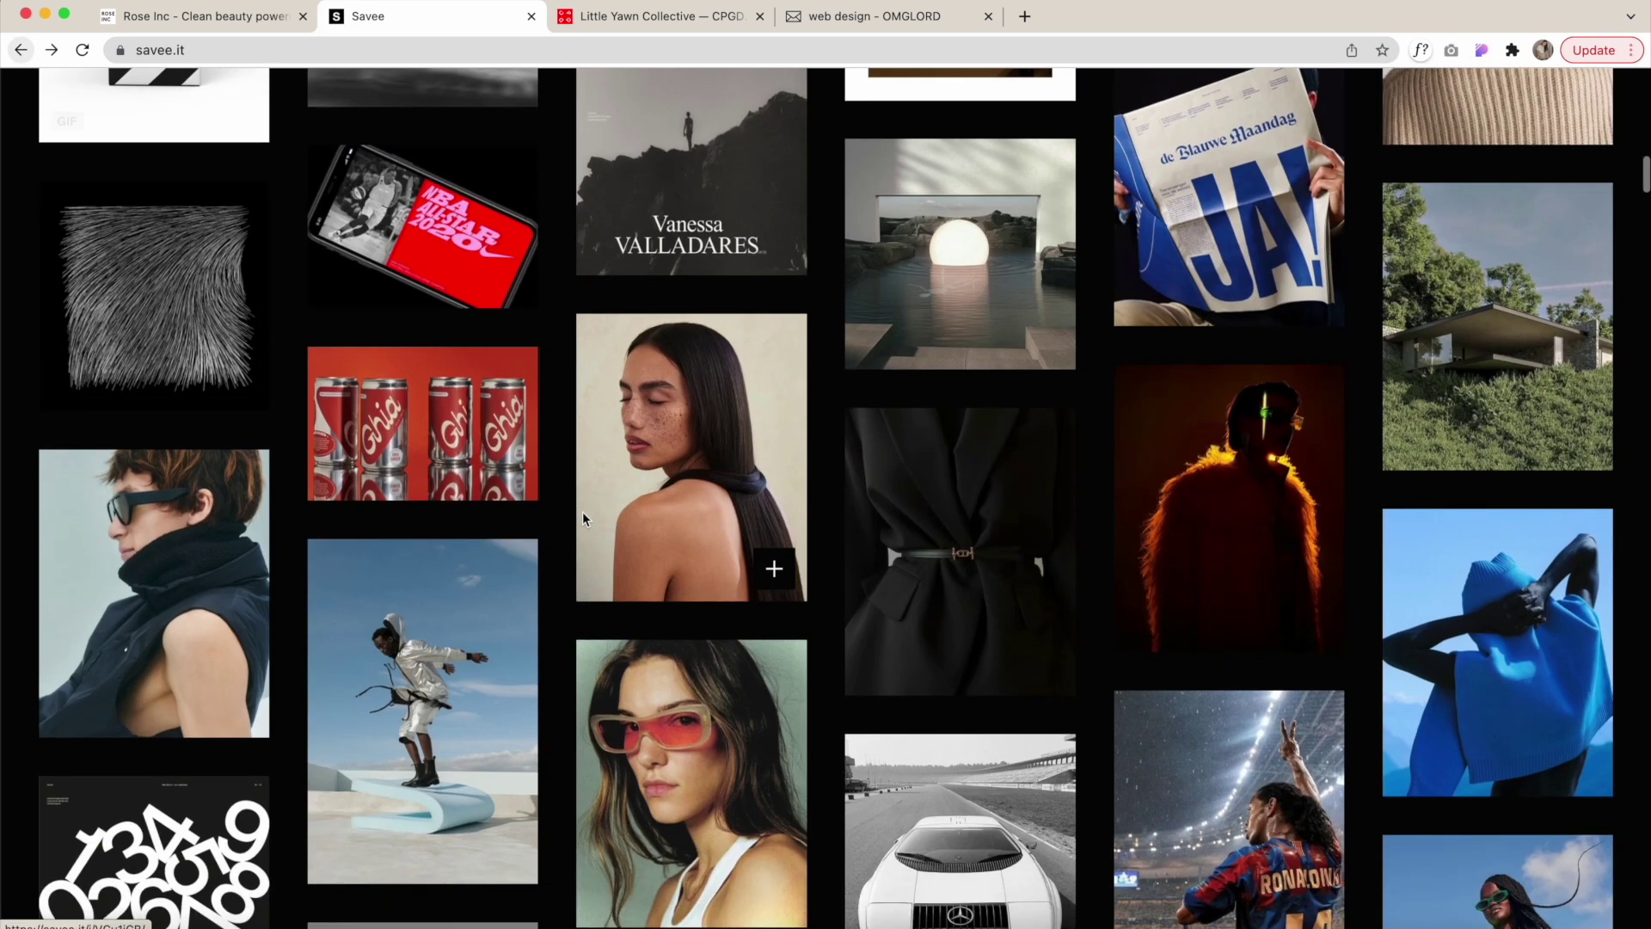
scroll(582, 517, down, 3)
scroll(582, 517, down, 5)
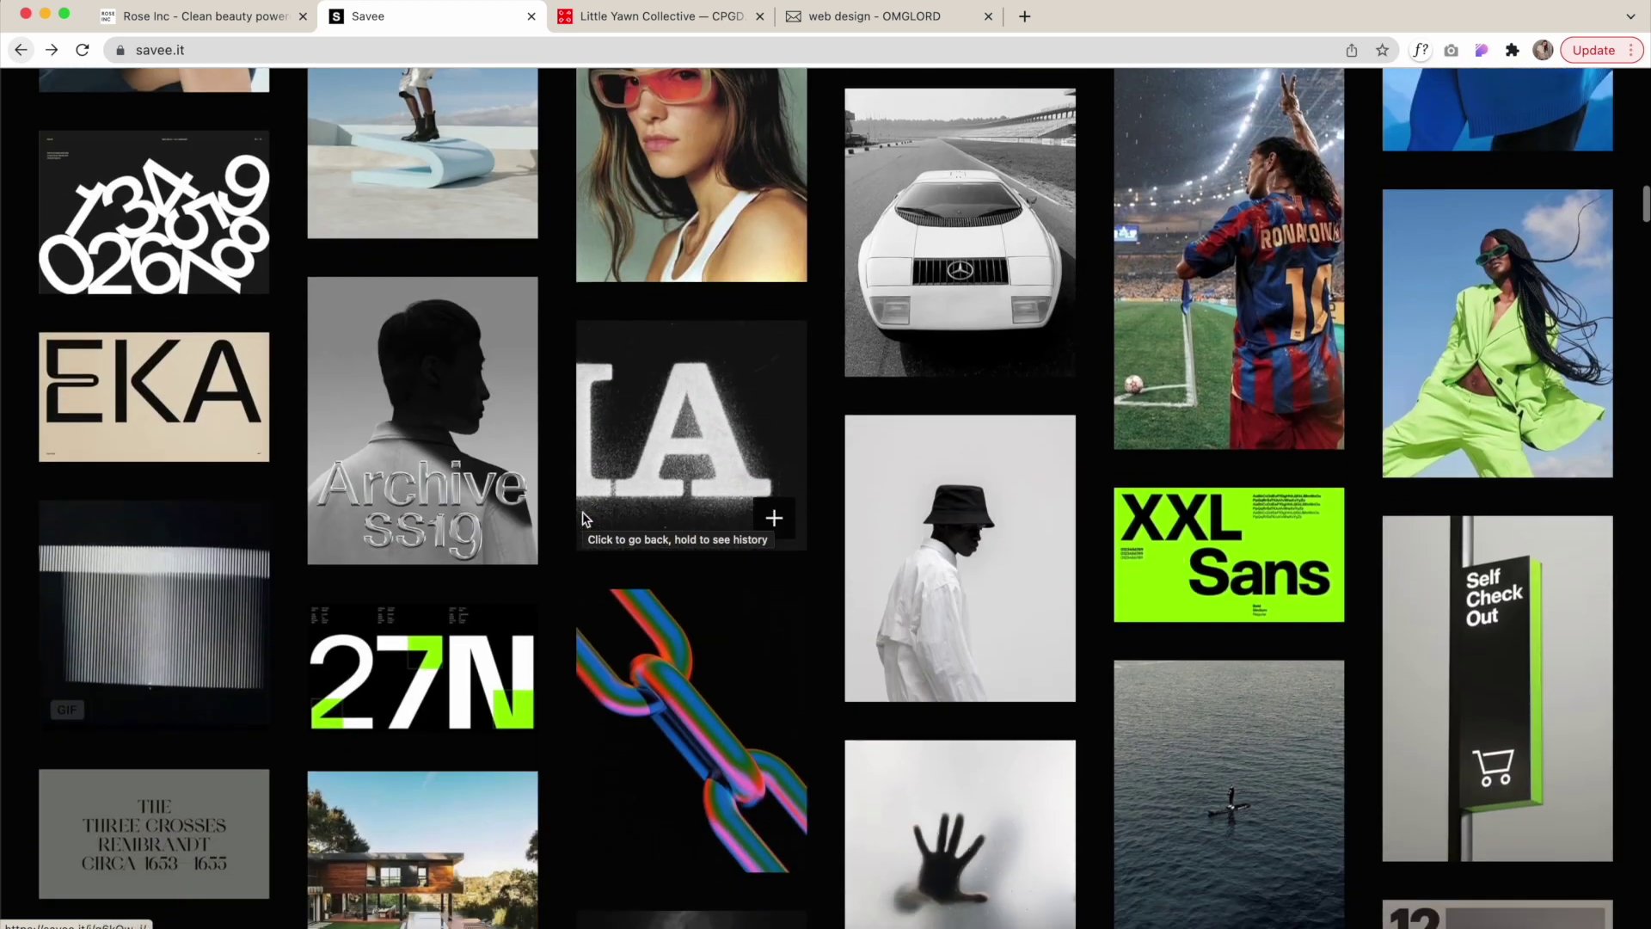
scroll(582, 517, down, 5)
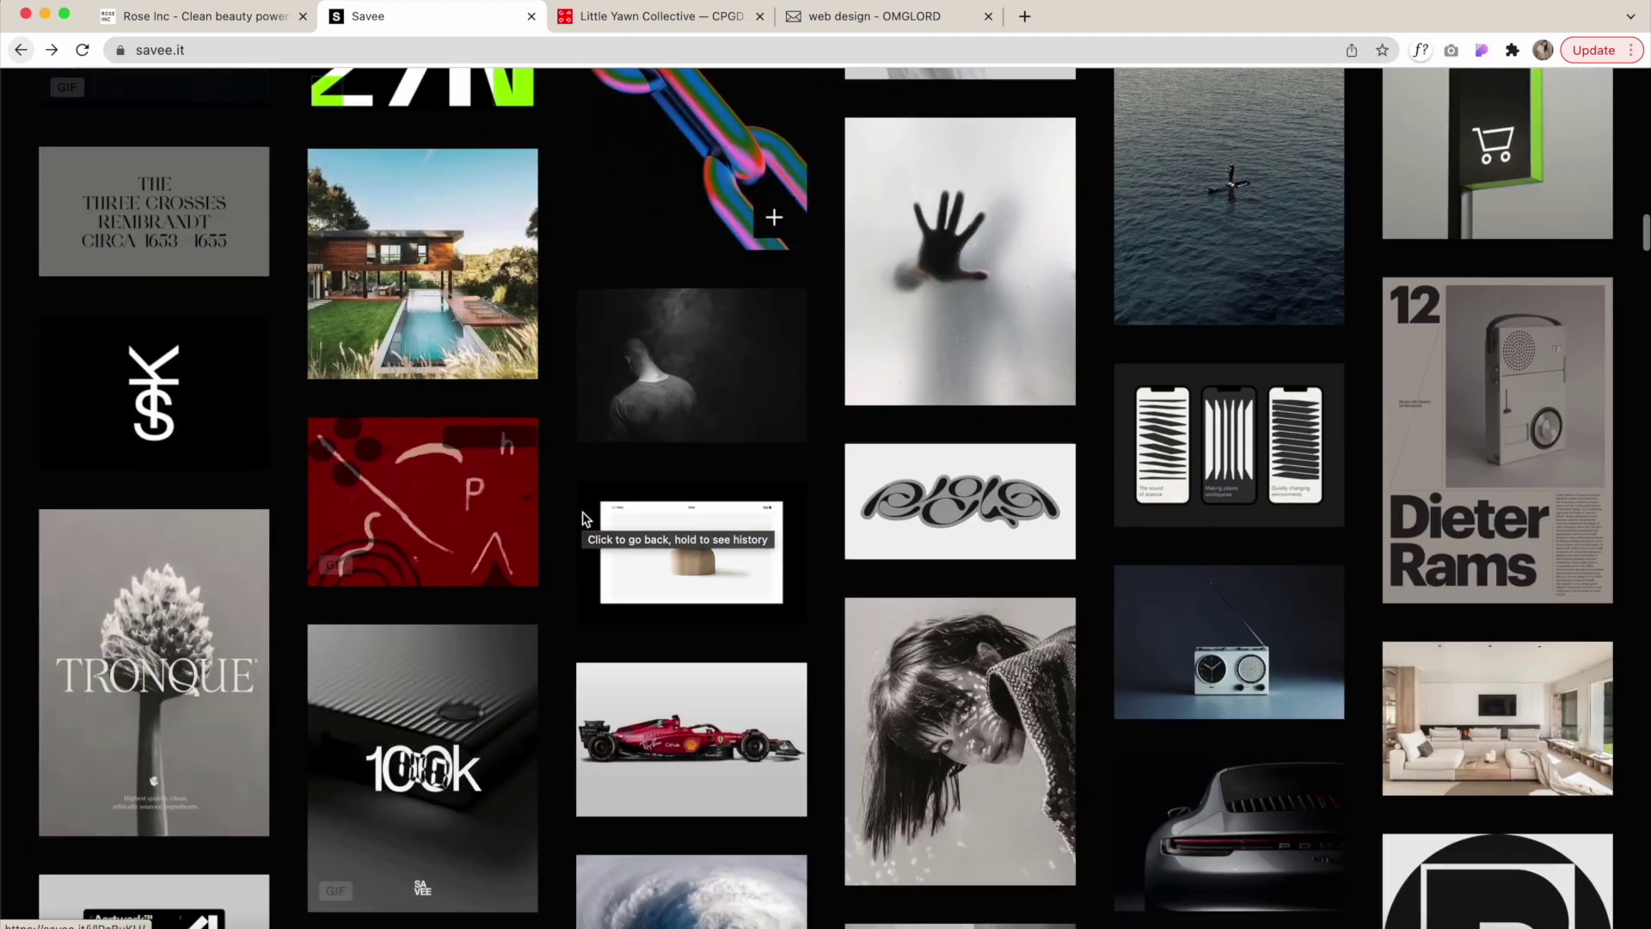
scroll(561, 515, down, 8)
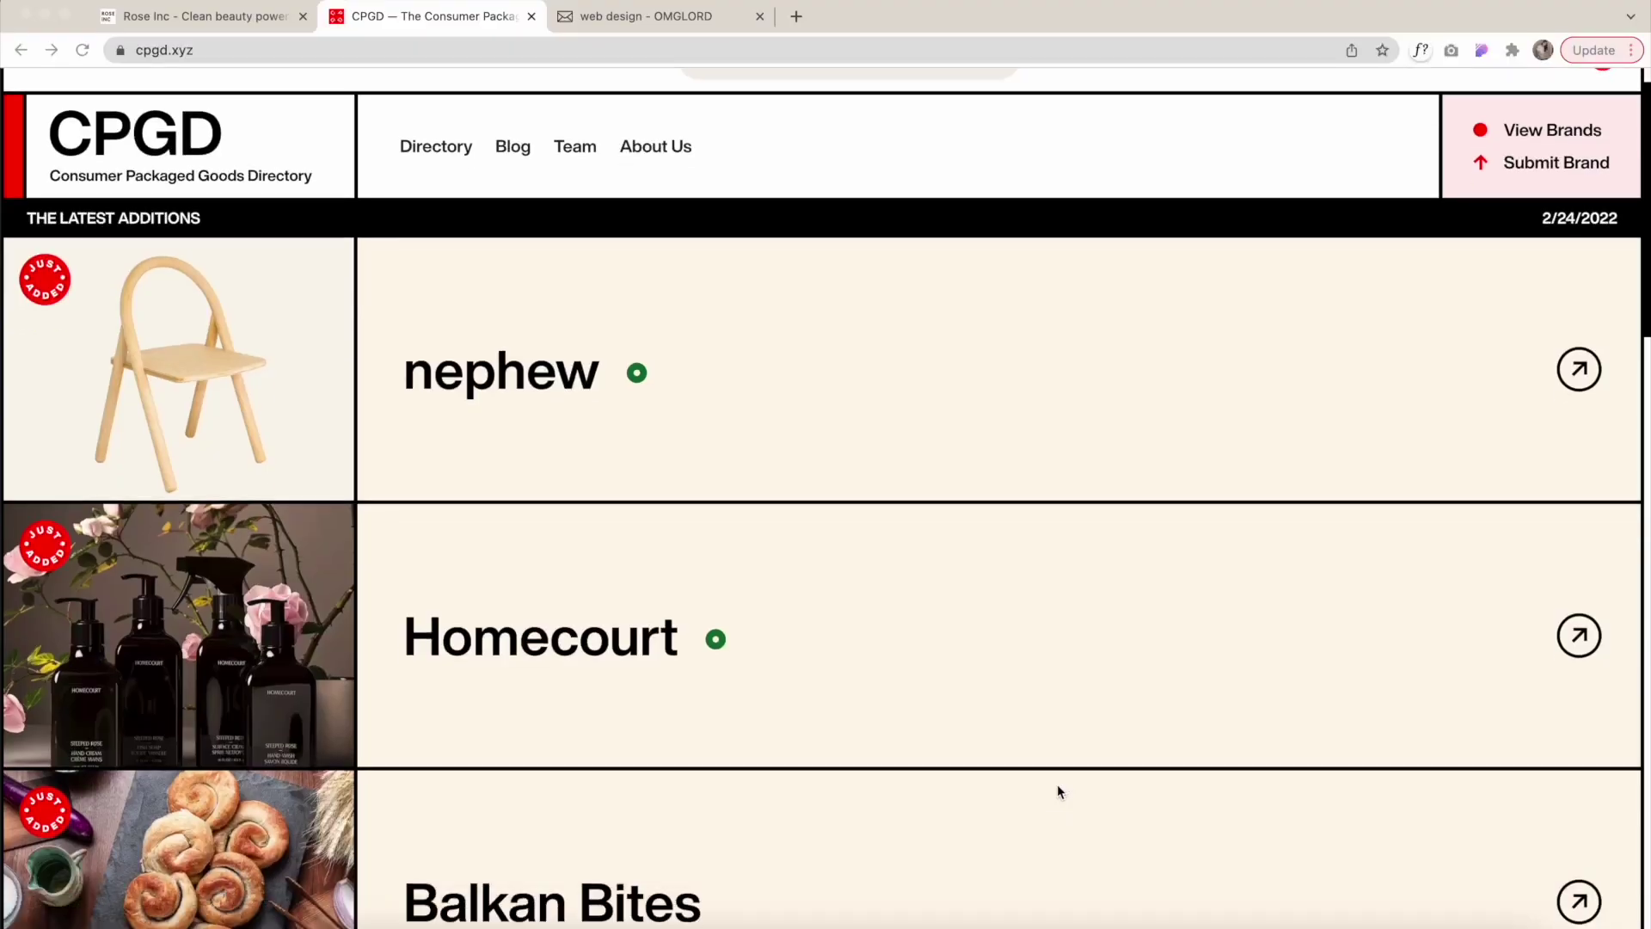
- Scroll CPGD's Home category down to Boy Smells and open boysmells.com in a new tab
scroll(1058, 789, down, 3)
scroll(1058, 789, down, 13)
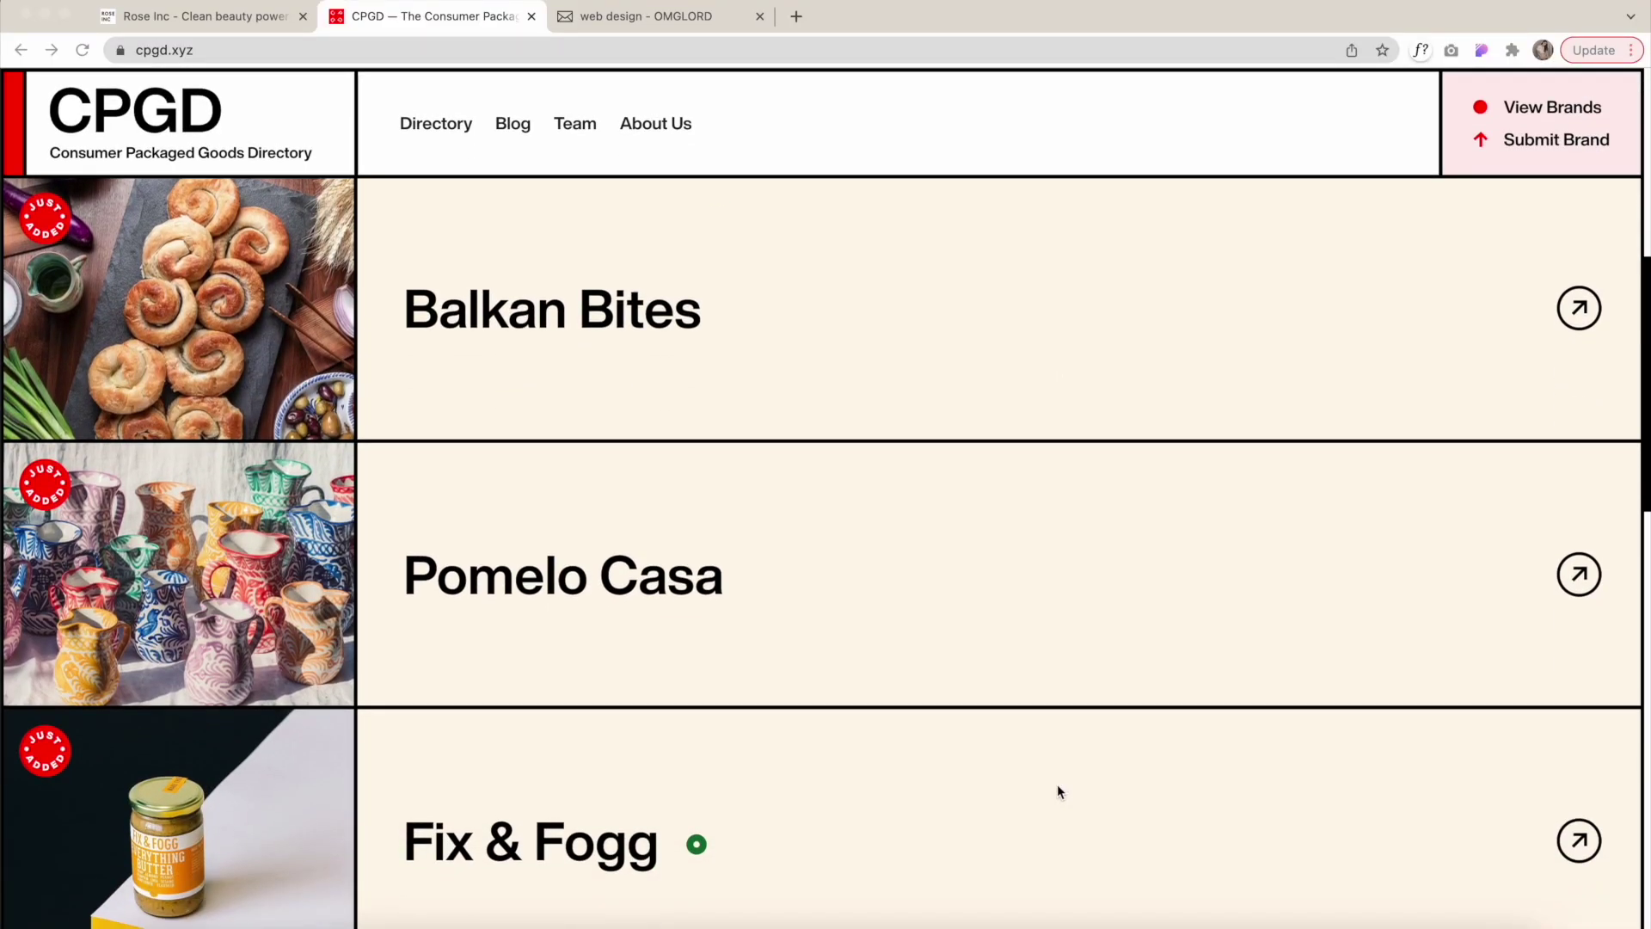
scroll(1058, 787, down, 4)
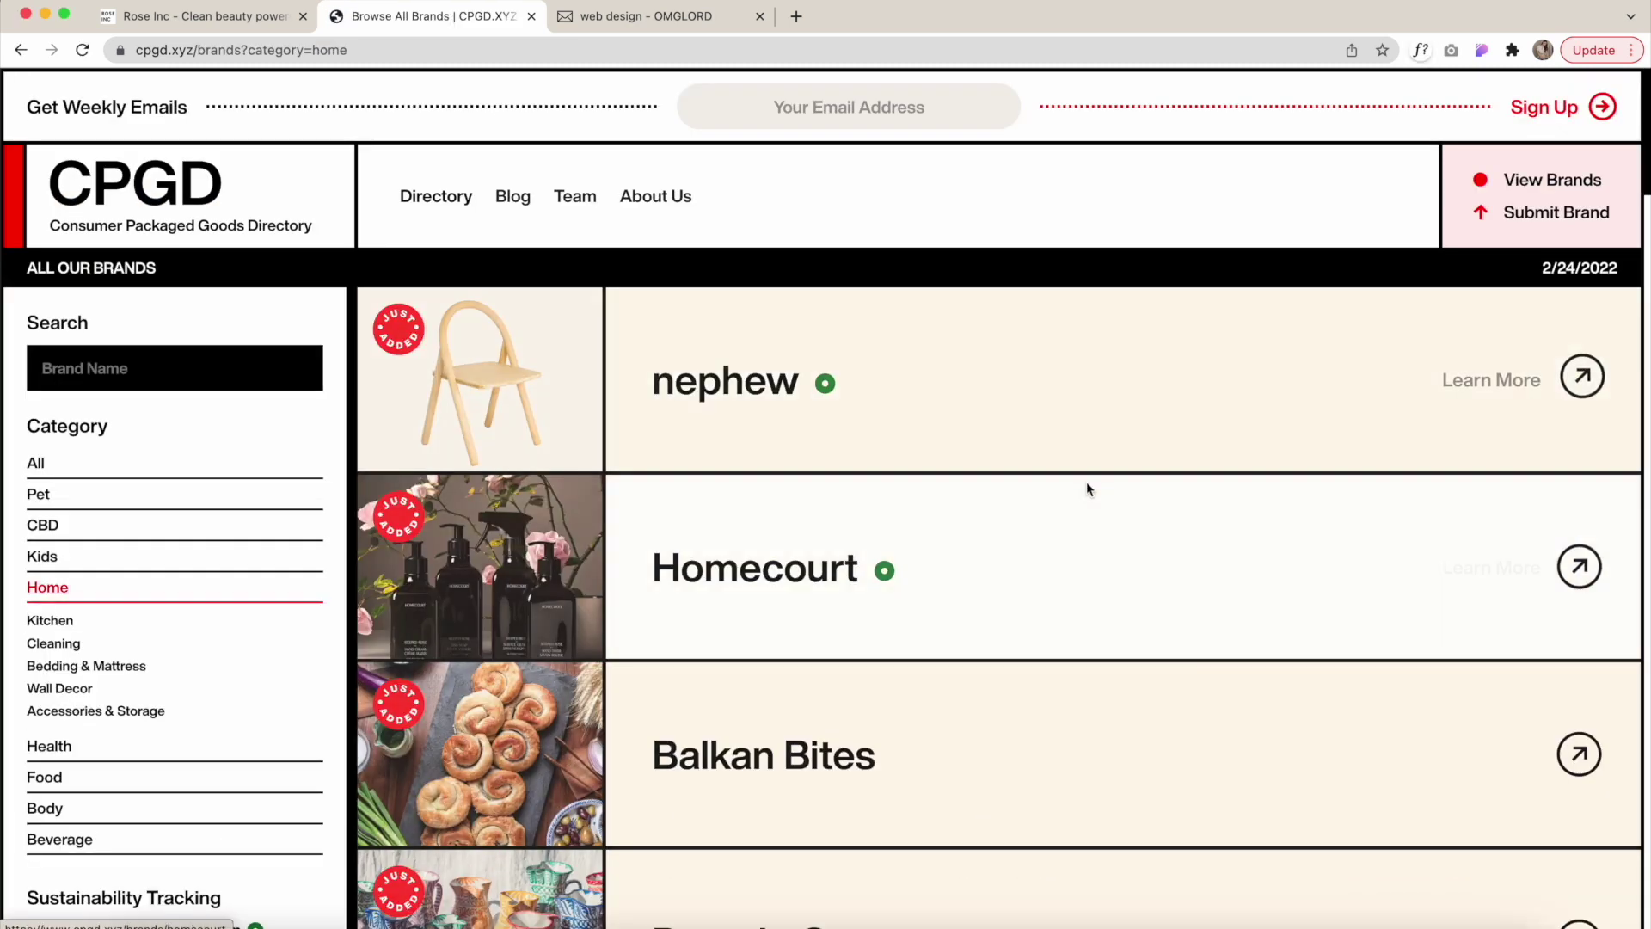
scroll(1086, 483, down, 3)
scroll(1086, 488, down, 1)
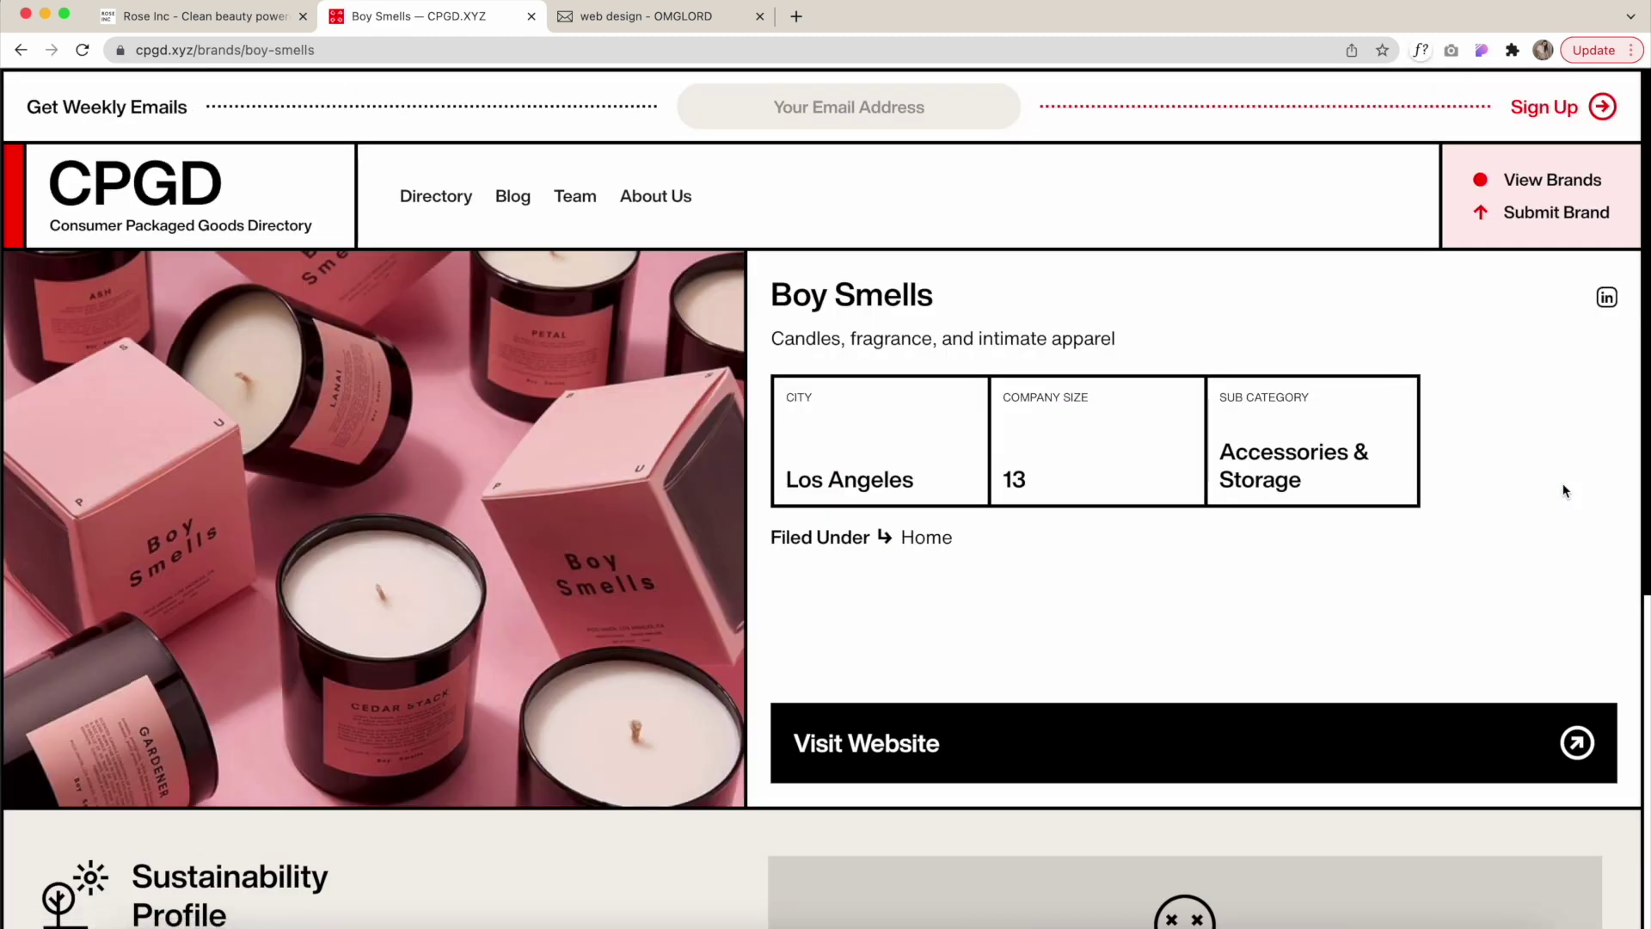
scroll(1316, 640, down, 1)
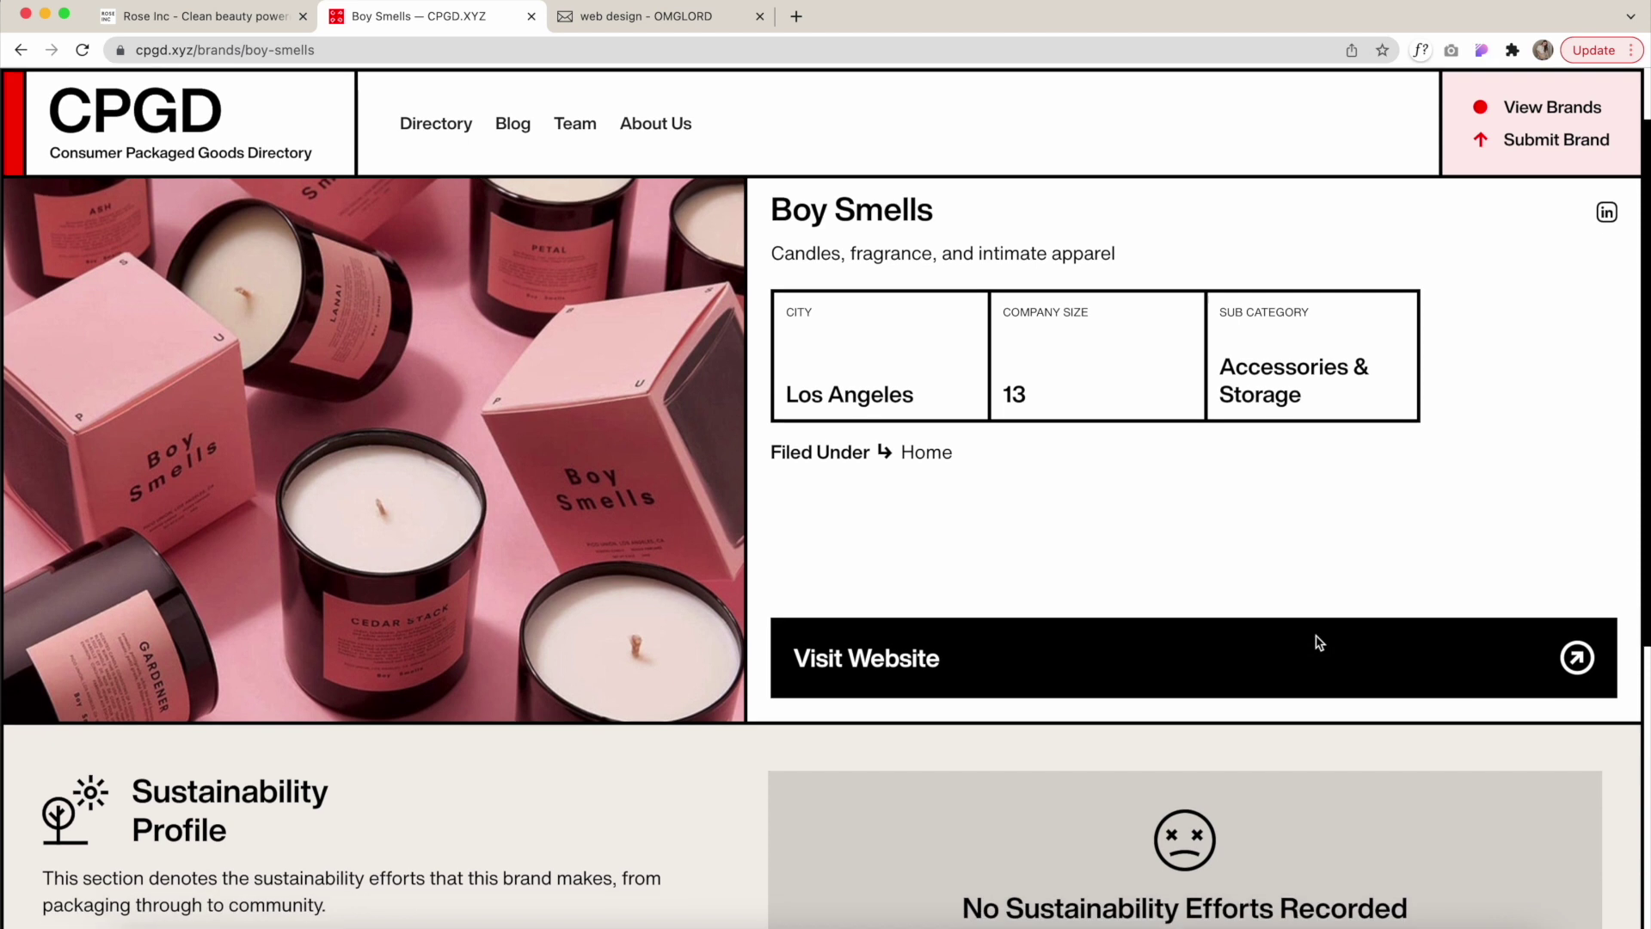
click(1357, 647)
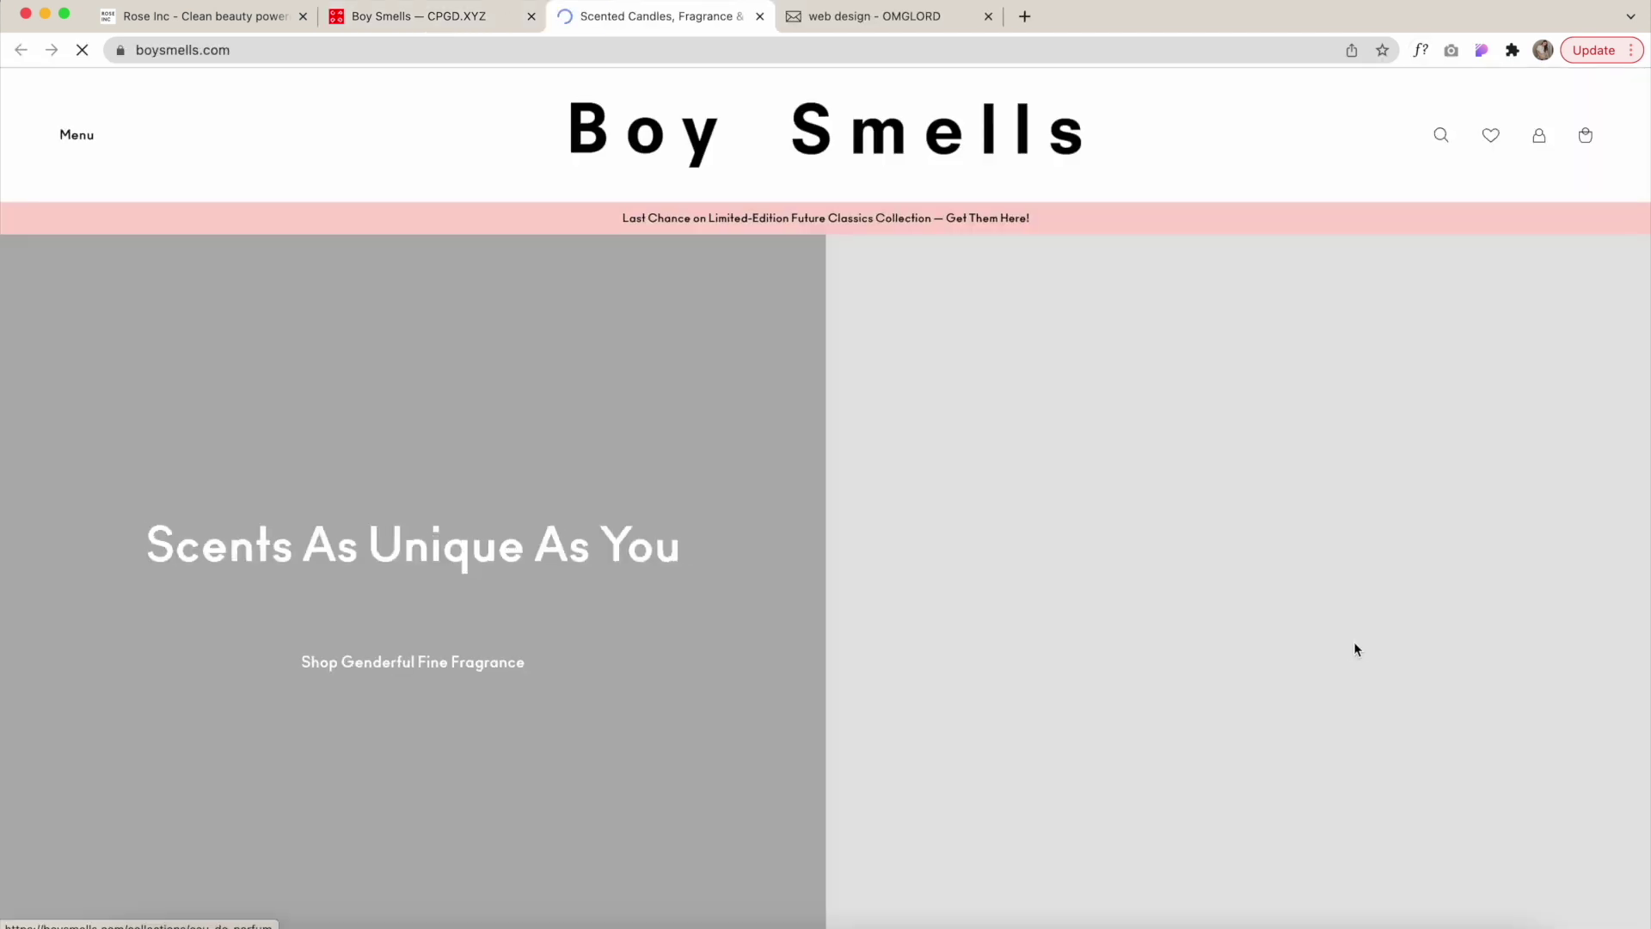
- Scroll the Boy Smells homepage and close the SALUTATIONS newsletter popup
scroll(1356, 650, down, 5)
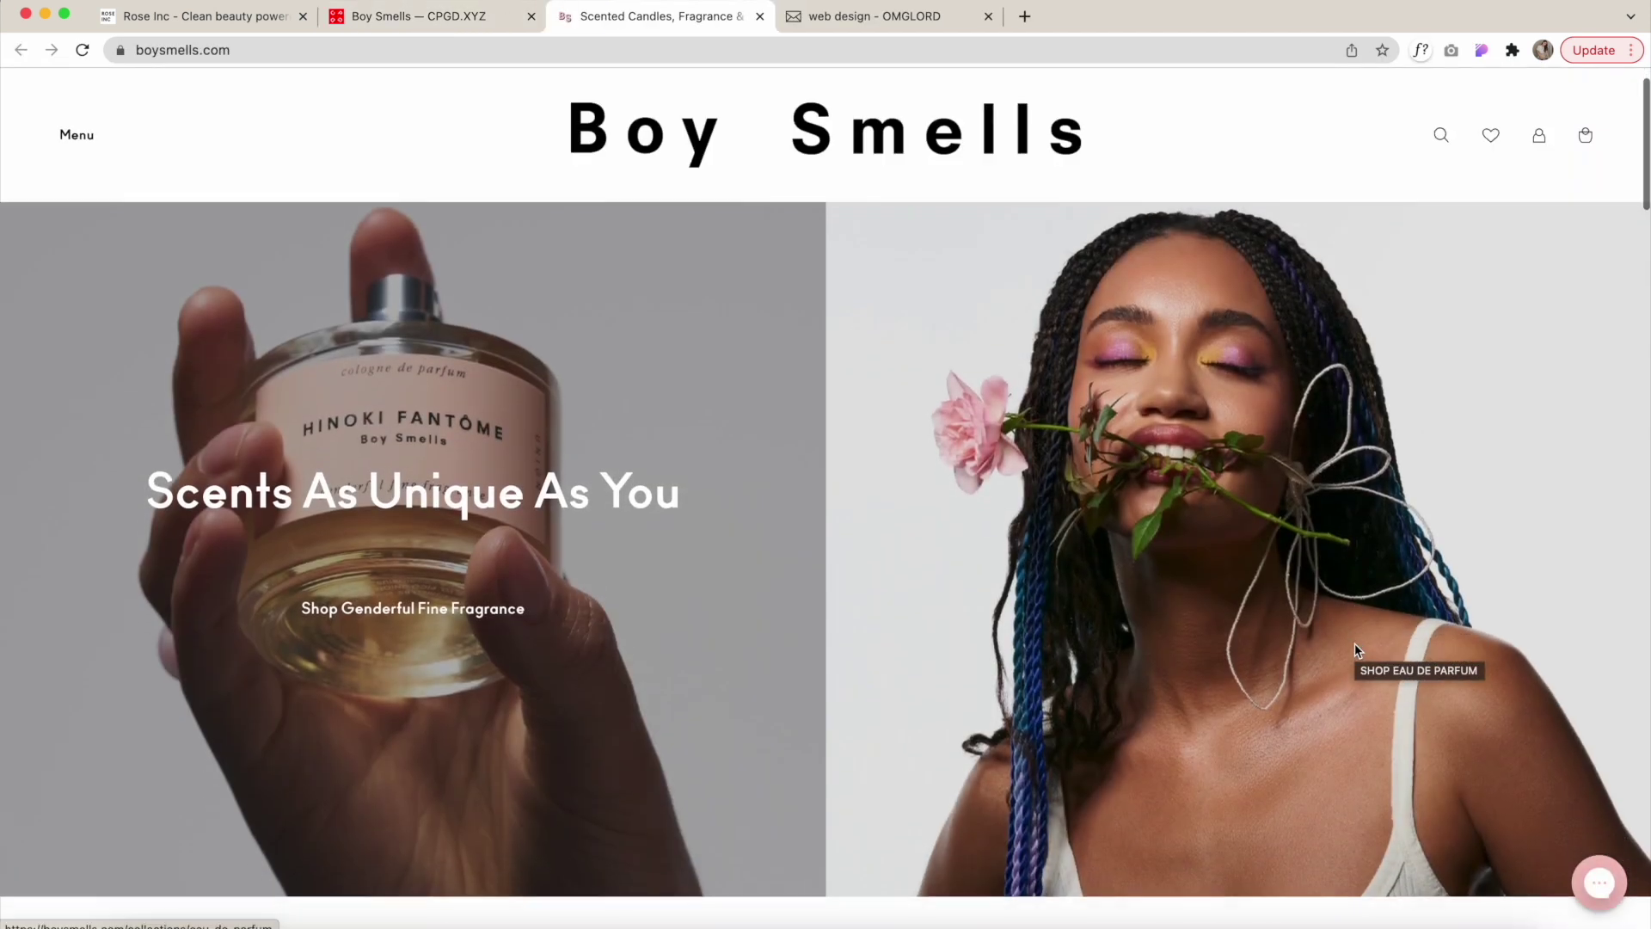
scroll(1355, 650, down, 3)
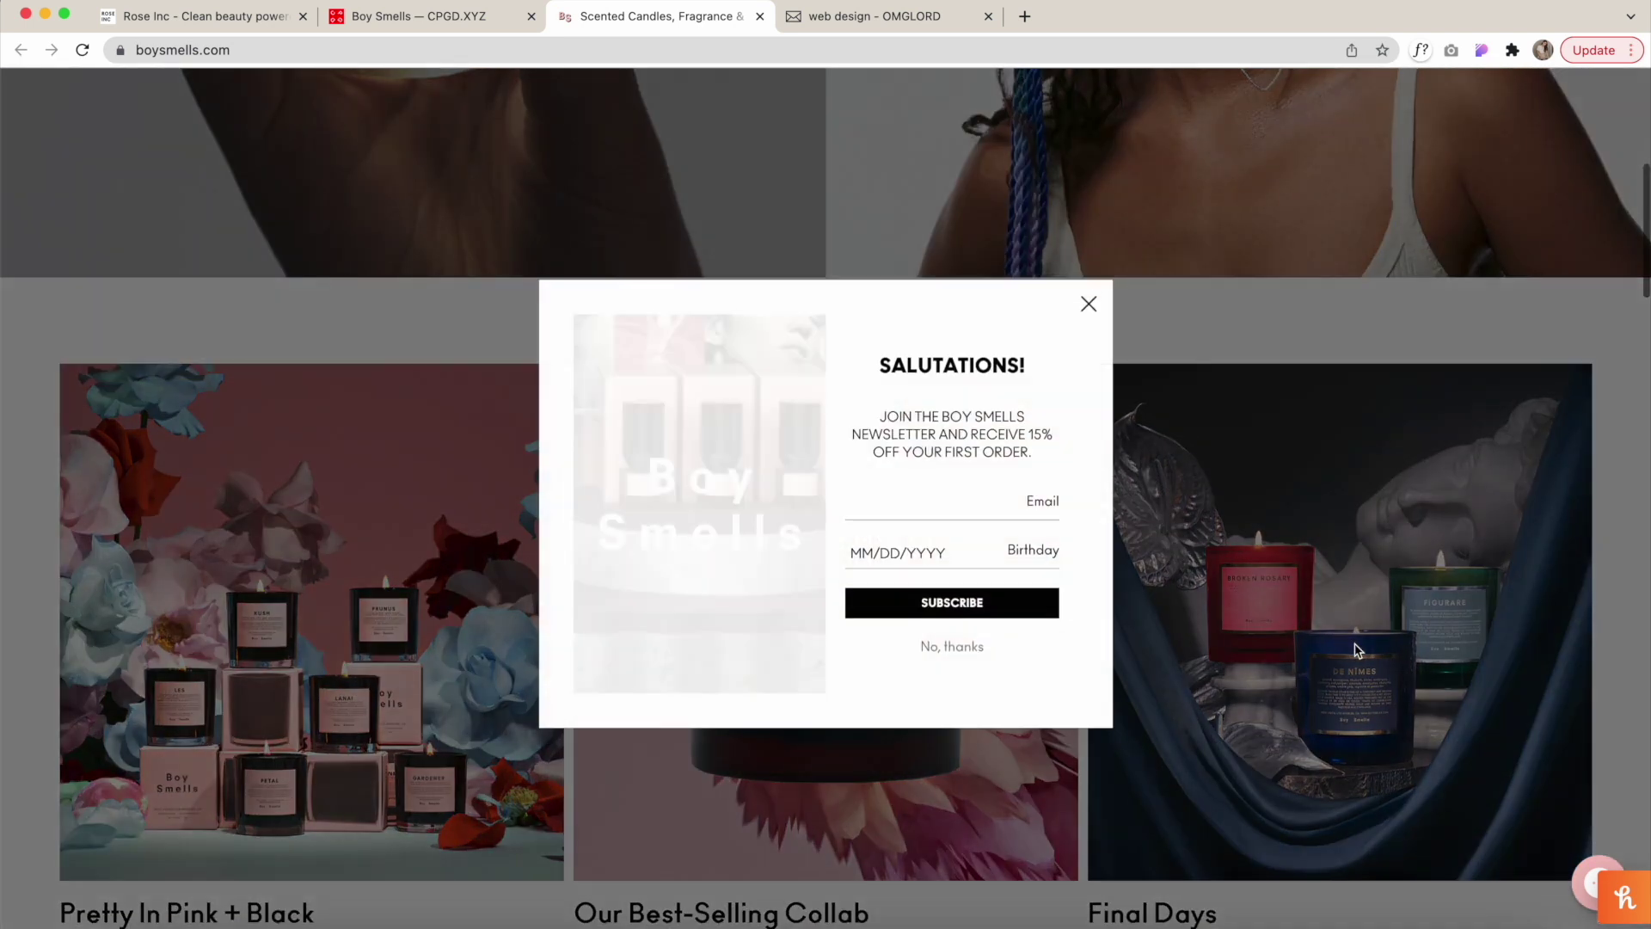
scroll(1356, 651, down, 5)
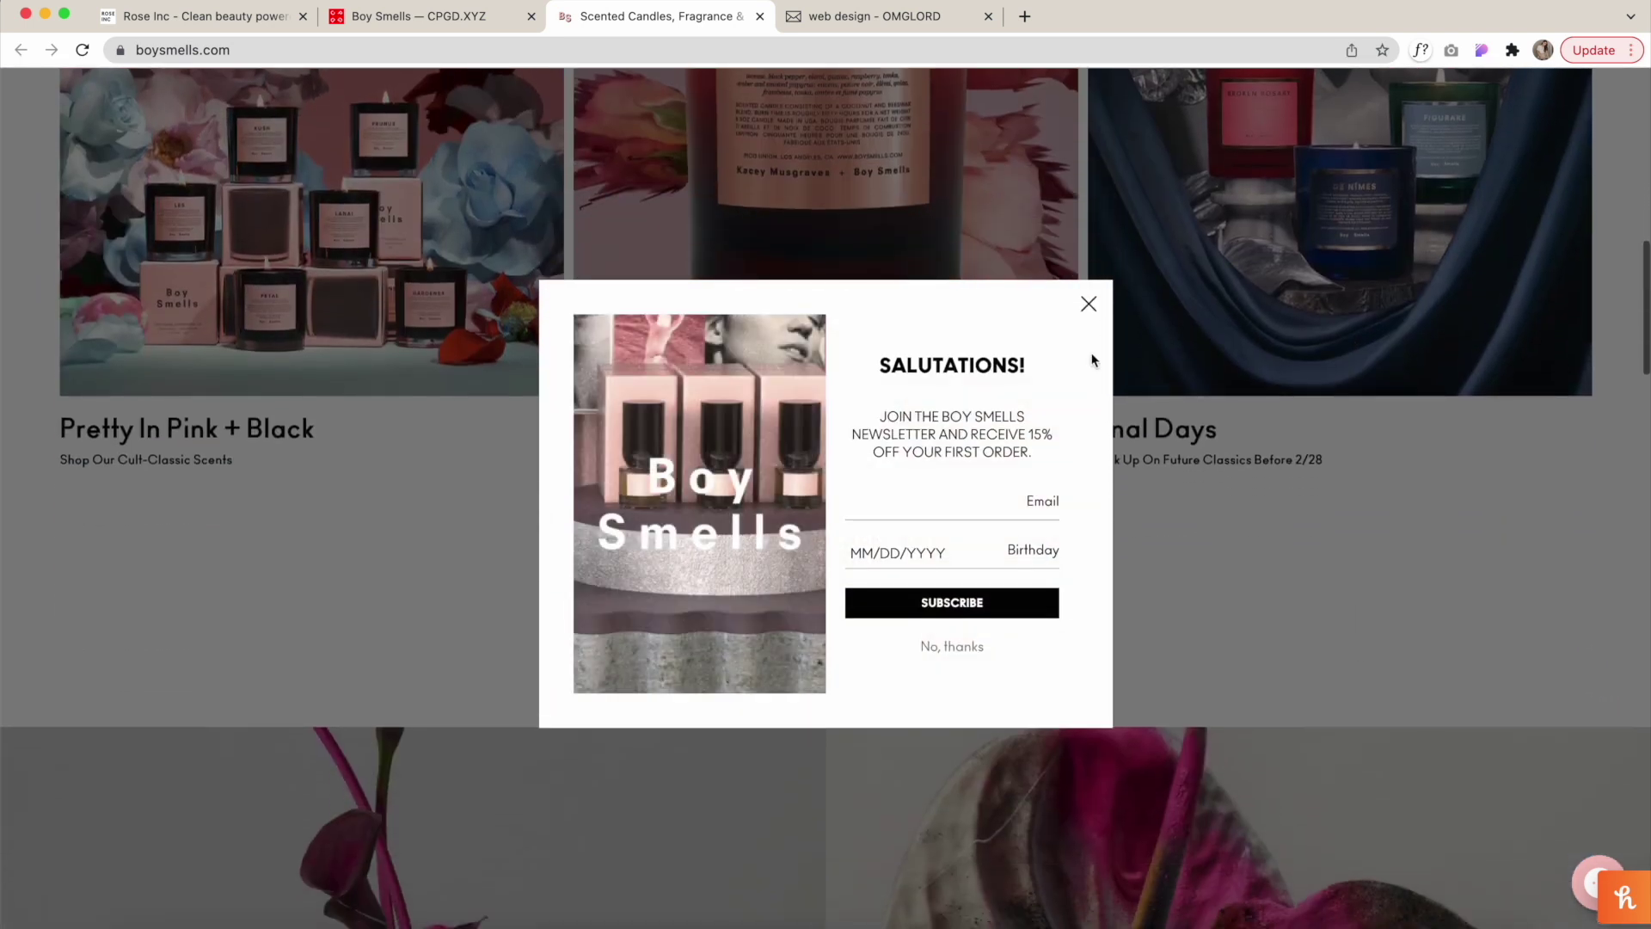
click(1088, 306)
scroll(1168, 580, down, 1)
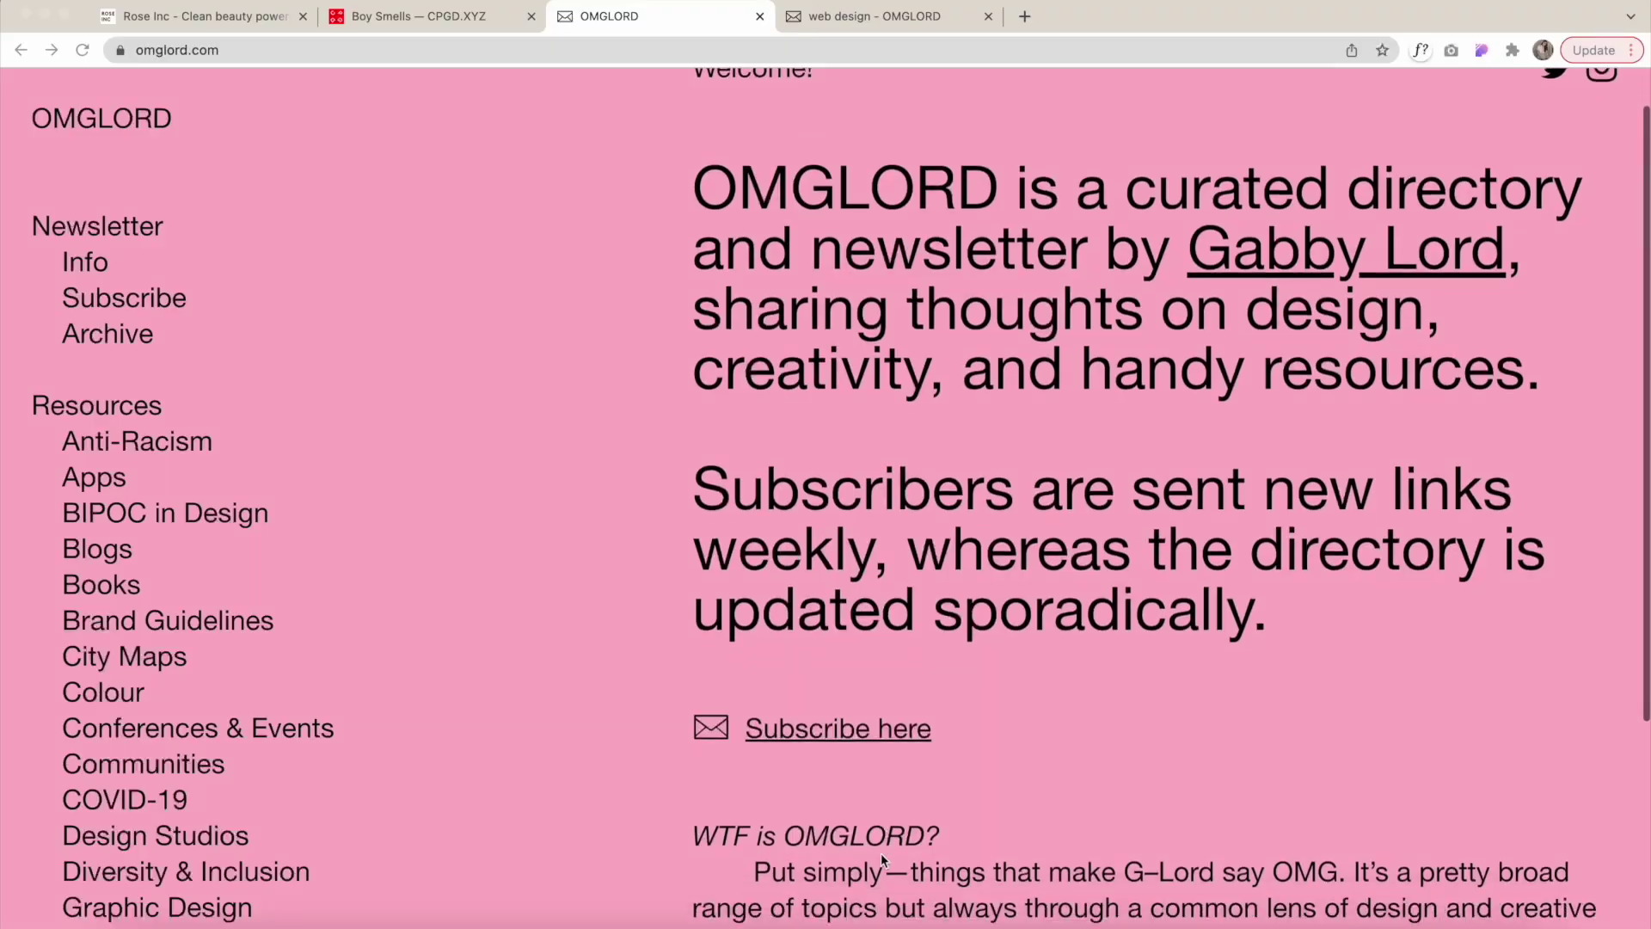
- Scroll down the OMGLORD homepage toward its Resources directory of design categories
scroll(881, 853, down, 5)
- Browse OMGLORD's Web Design resource list and open the Codecademy link in a new tab
scroll(880, 853, down, 2)
scroll(297, 853, down, 5)
scroll(298, 853, down, 3)
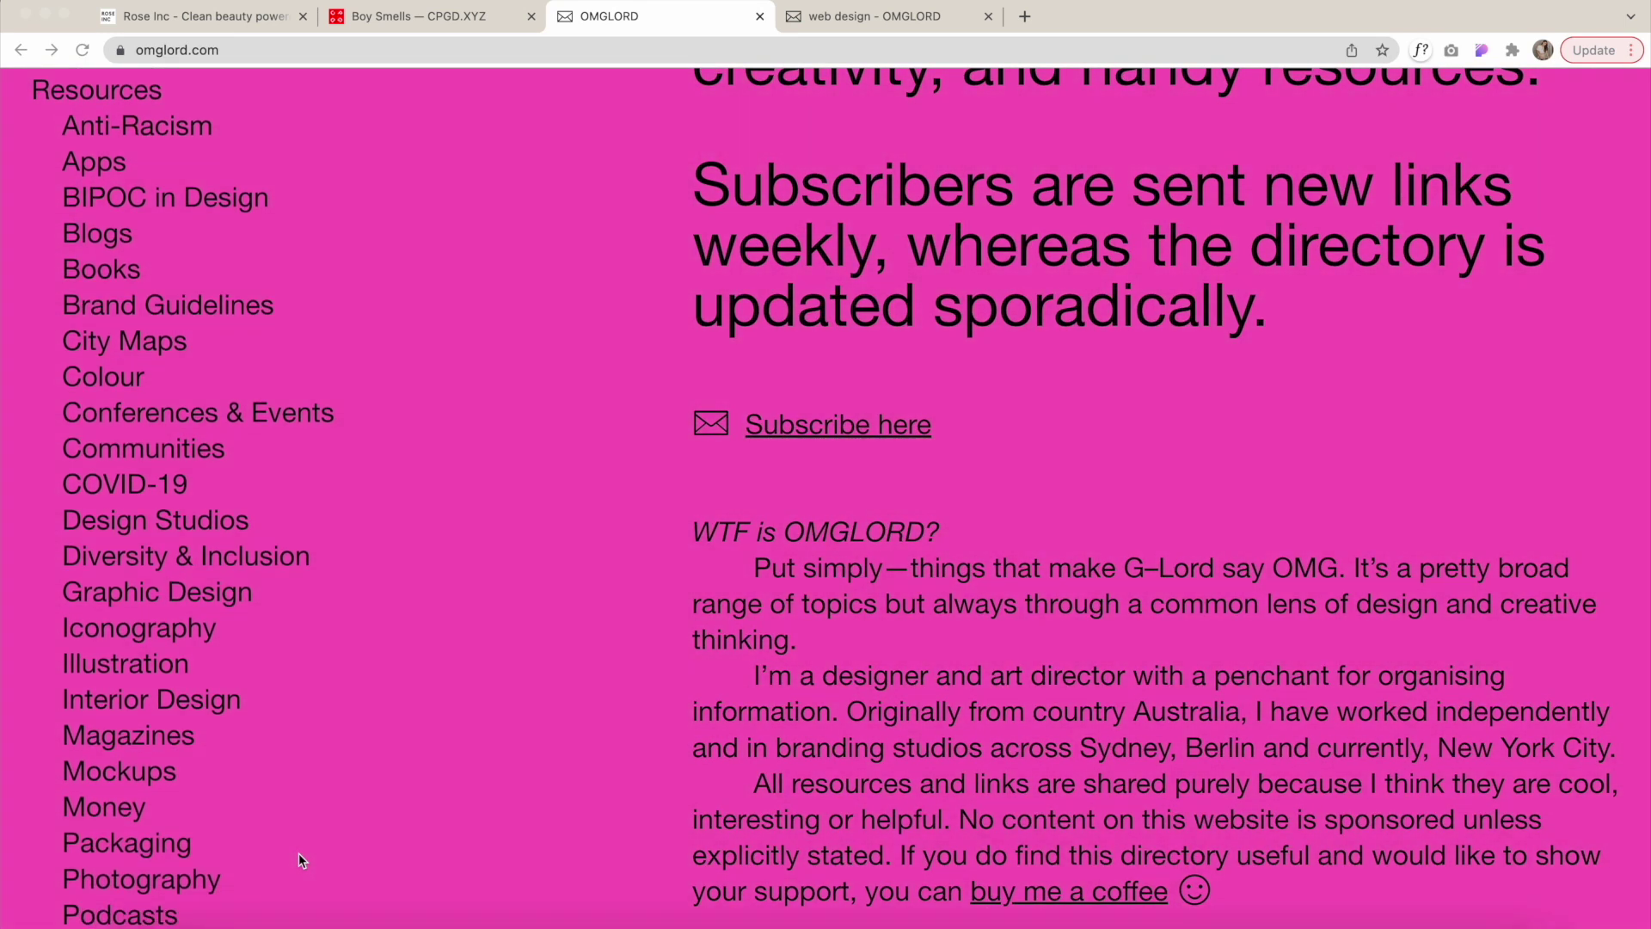
scroll(298, 853, down, 3)
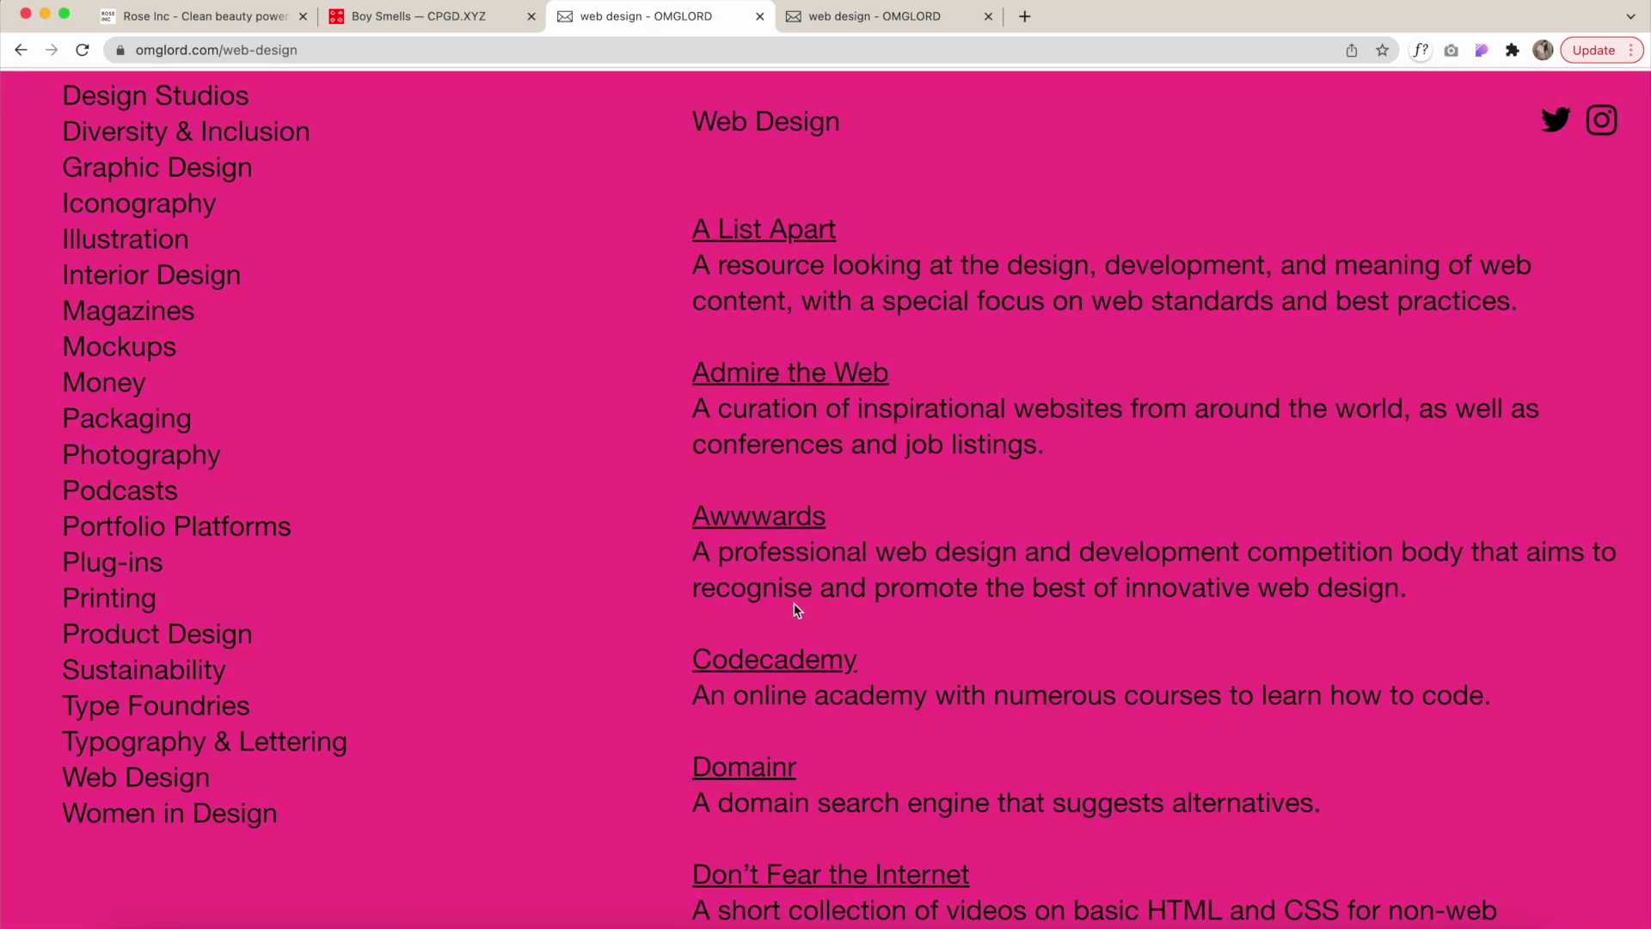
scroll(793, 602, down, 2)
scroll(793, 602, down, 3)
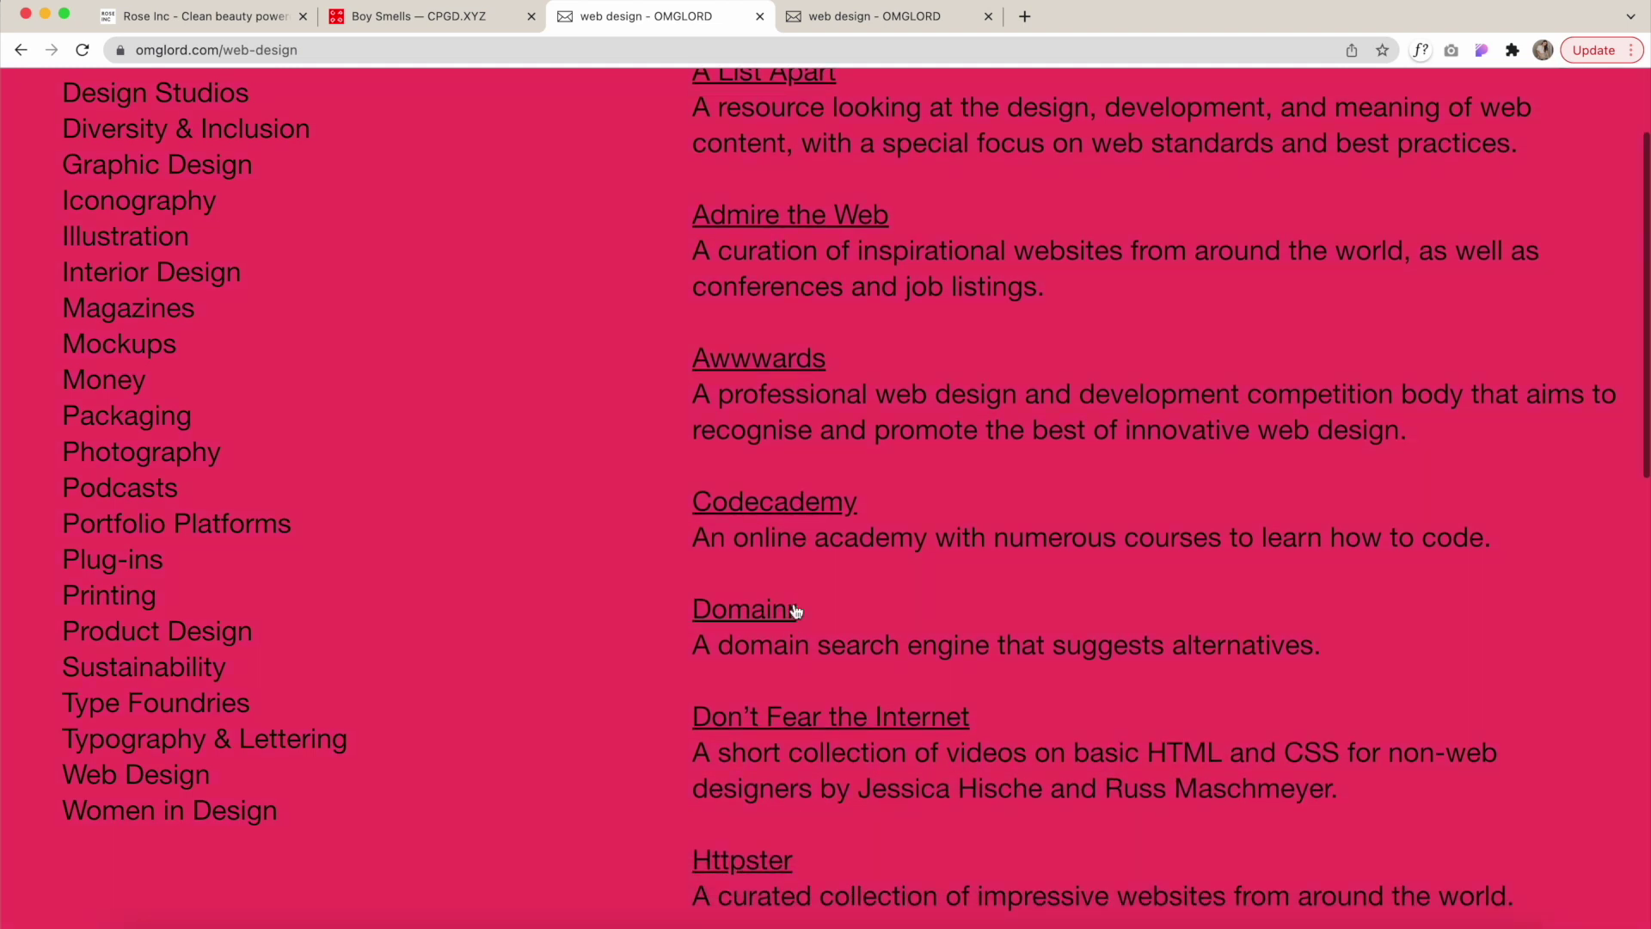
click(757, 504)
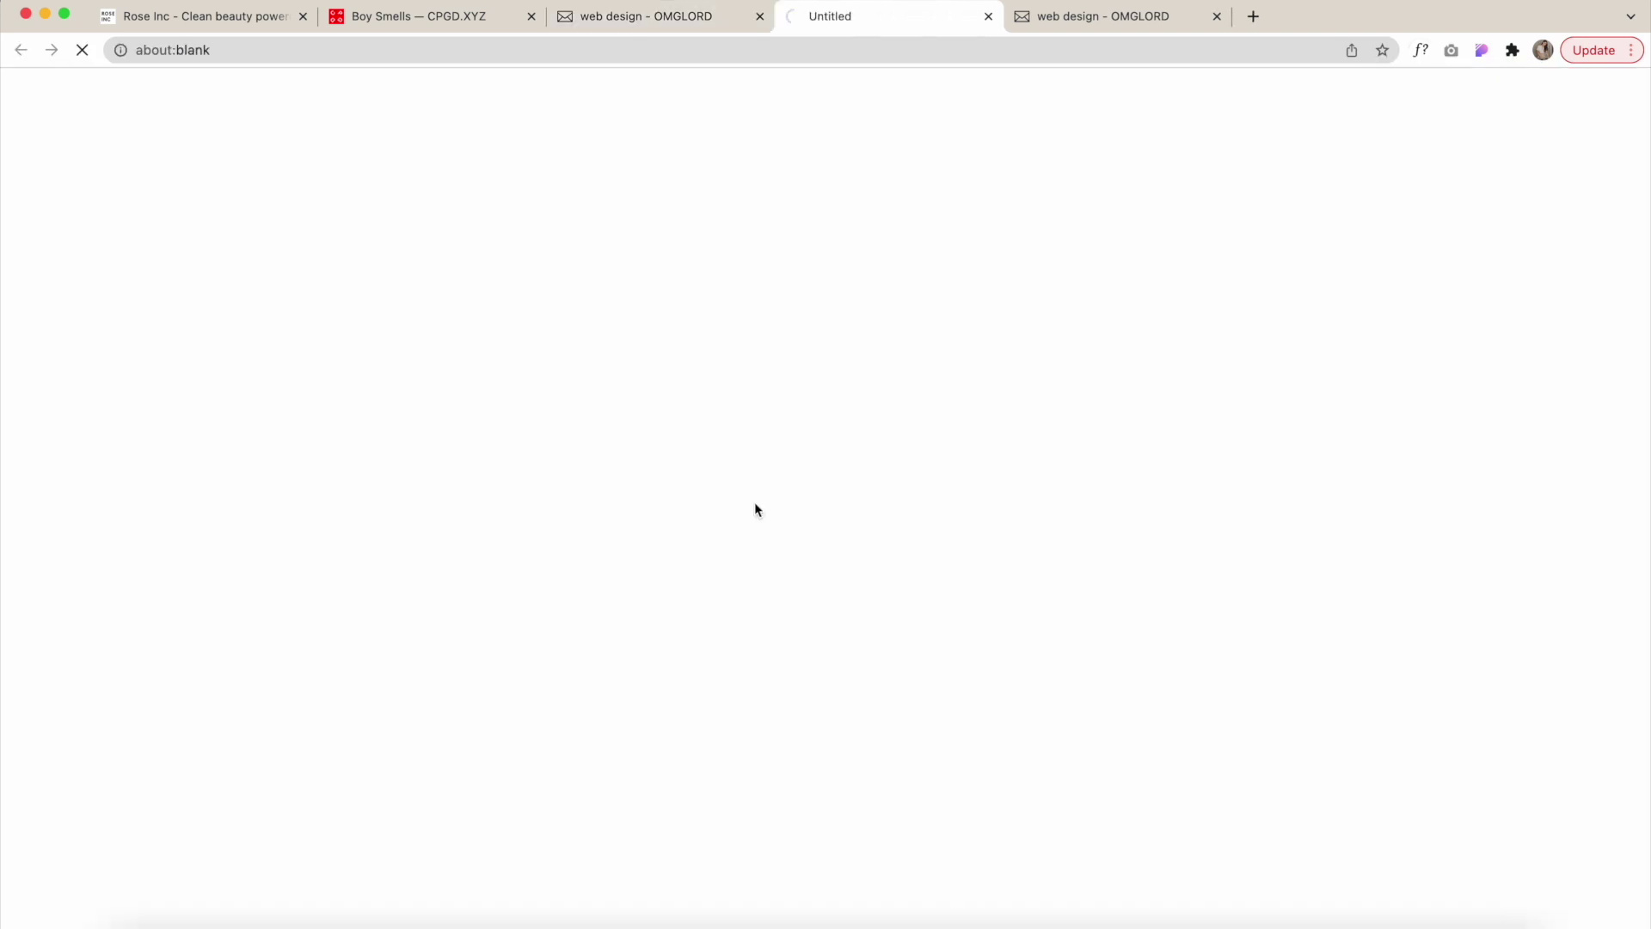